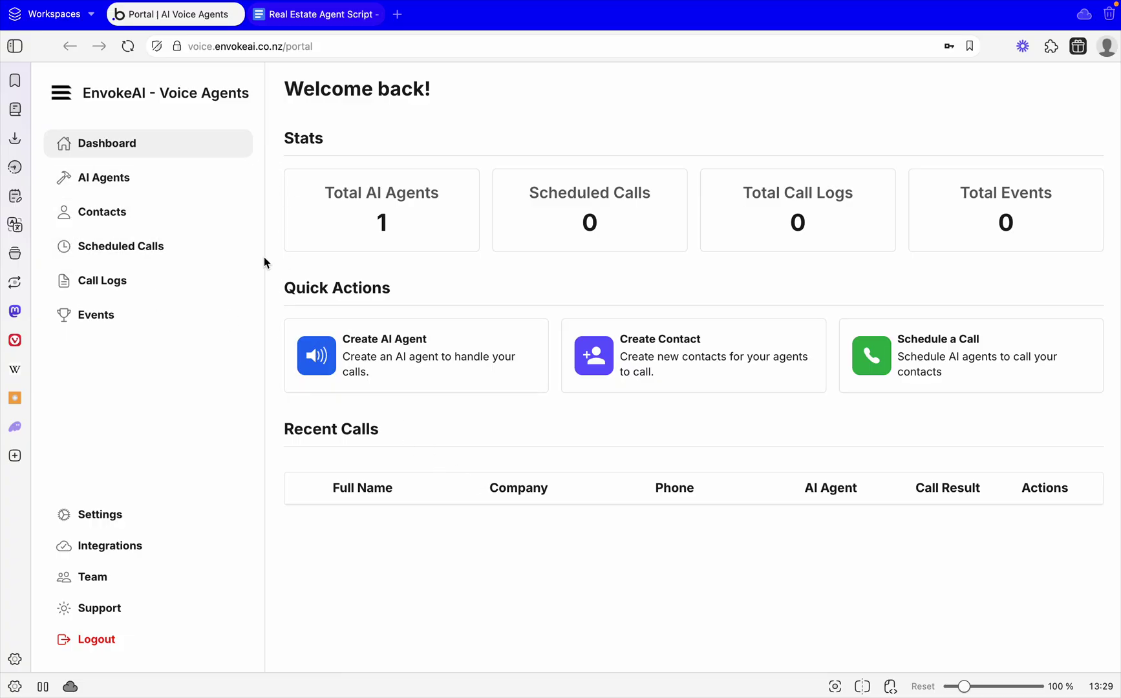
Step: Open Settings and scroll through the subscription plan cards and stored API key fields
{"action": "left_click", "coordinate": [134, 524]}
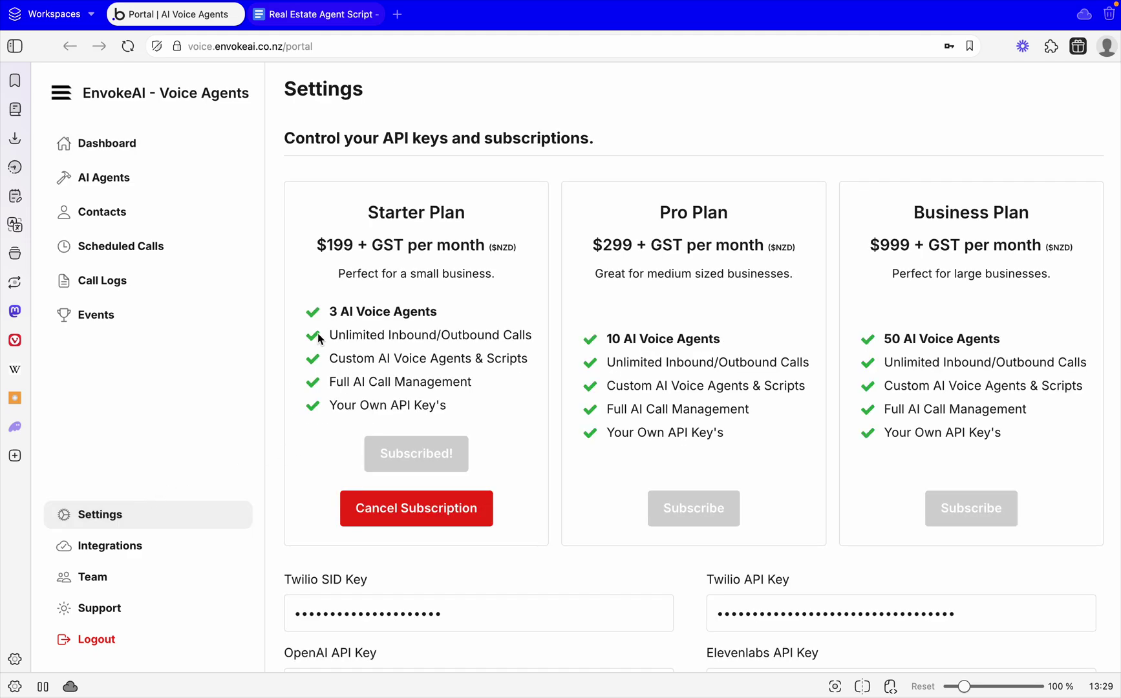
{"action": "scroll", "coordinate": [323, 404], "scroll_direction": "down", "scroll_amount": 1}
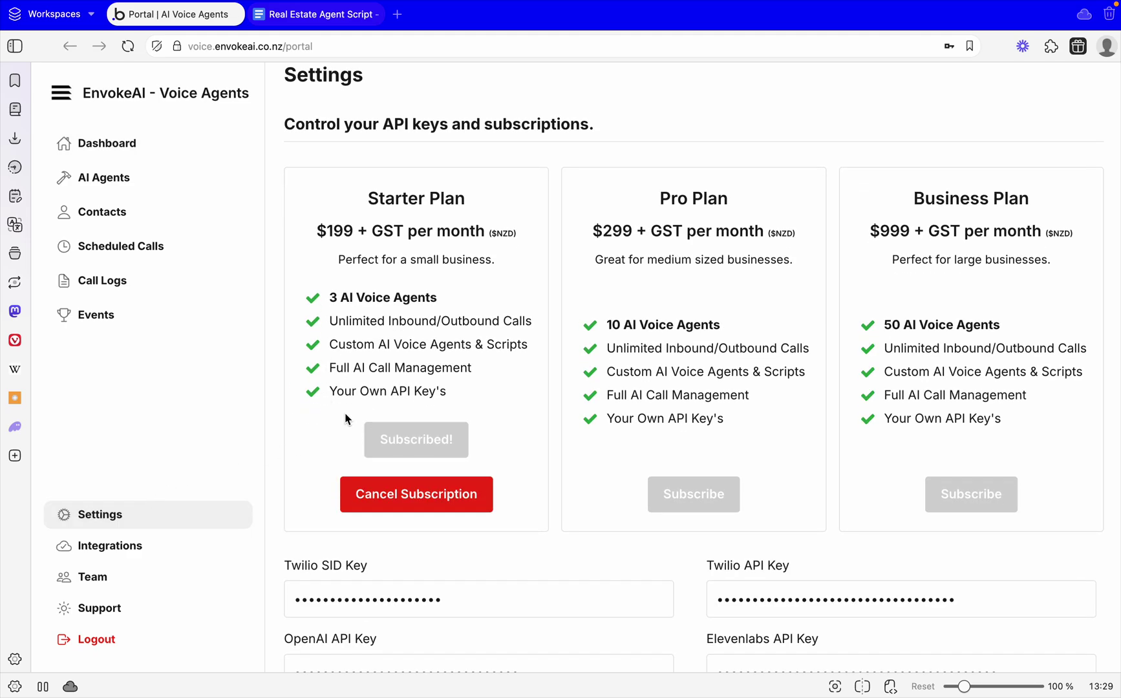
{"action": "scroll", "coordinate": [346, 414], "scroll_direction": "down", "scroll_amount": 4}
{"action": "scroll", "coordinate": [346, 412], "scroll_direction": "up", "scroll_amount": 1}
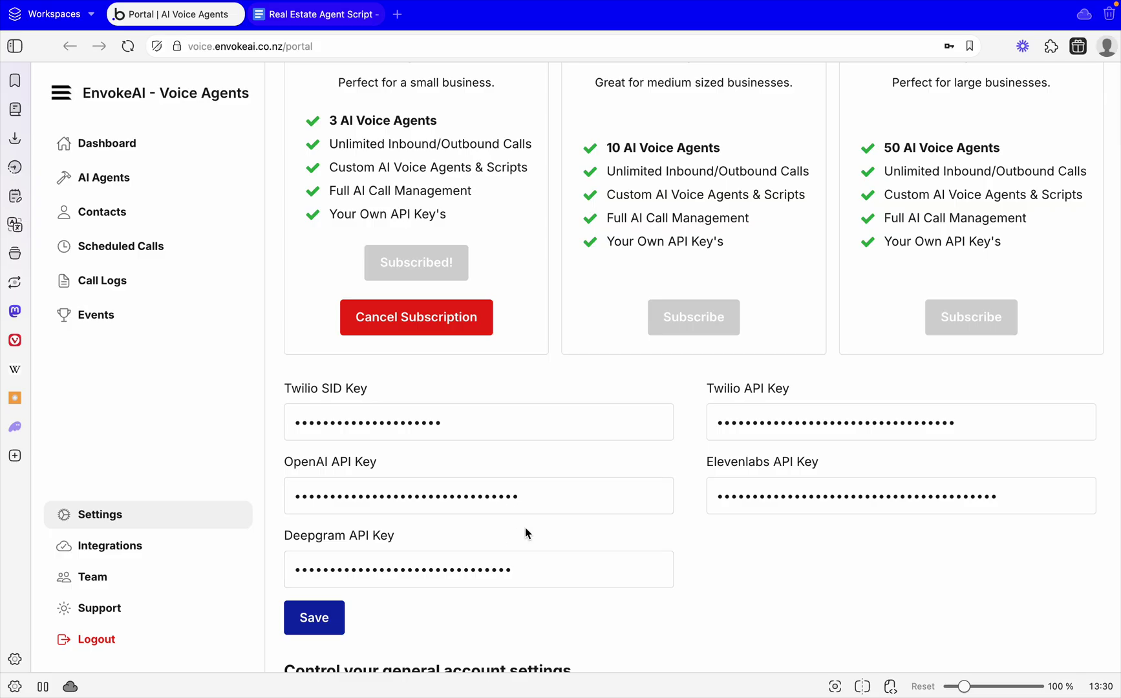
{"action": "scroll", "coordinate": [505, 492], "scroll_direction": "up", "scroll_amount": 3}
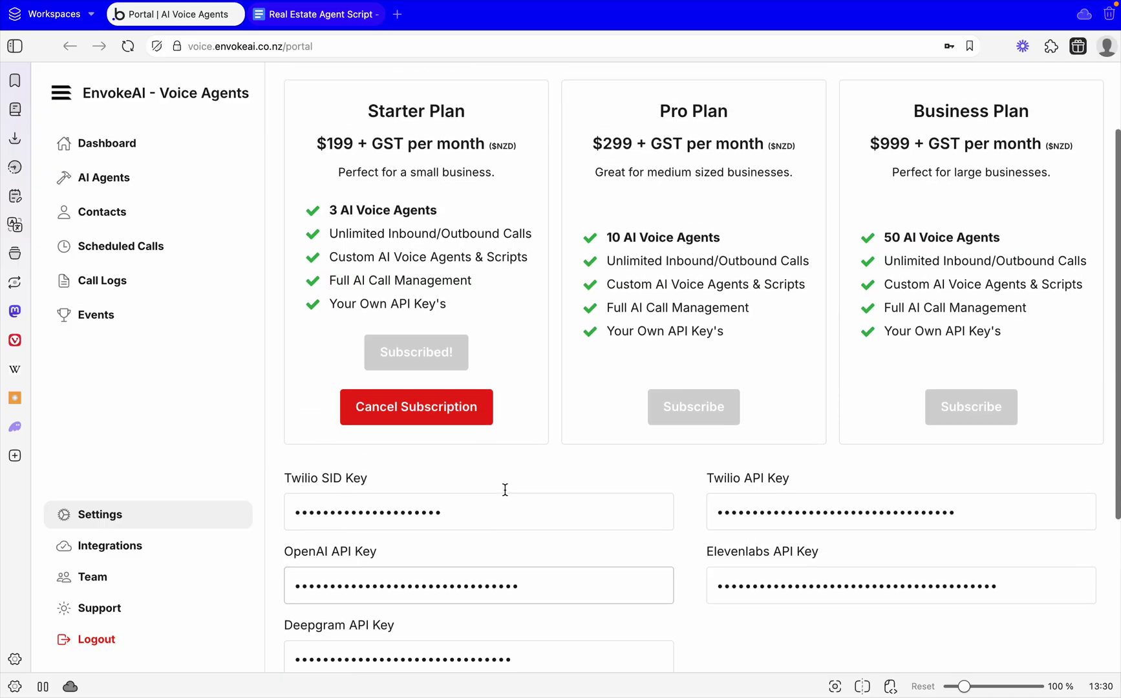
Step: Start a new AI agent from the AI Agents page, keeping the Outbound type, and inspect its Elevenlabs Voice ID
{"action": "left_click", "coordinate": [153, 178]}
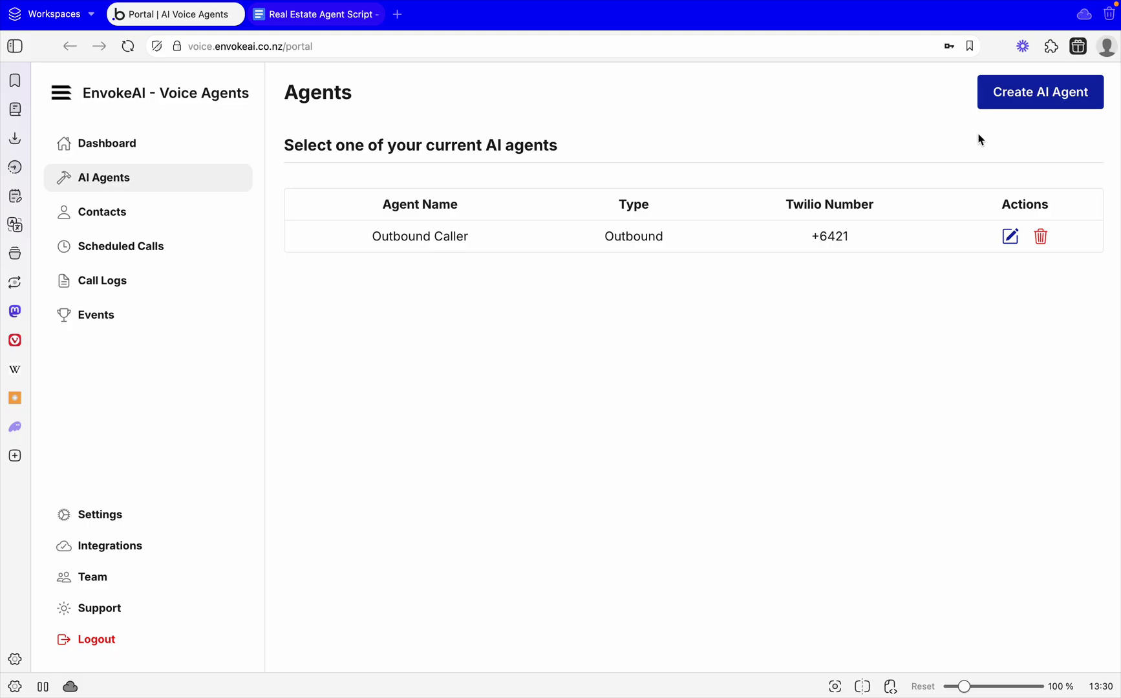
{"action": "left_click", "coordinate": [1031, 96]}
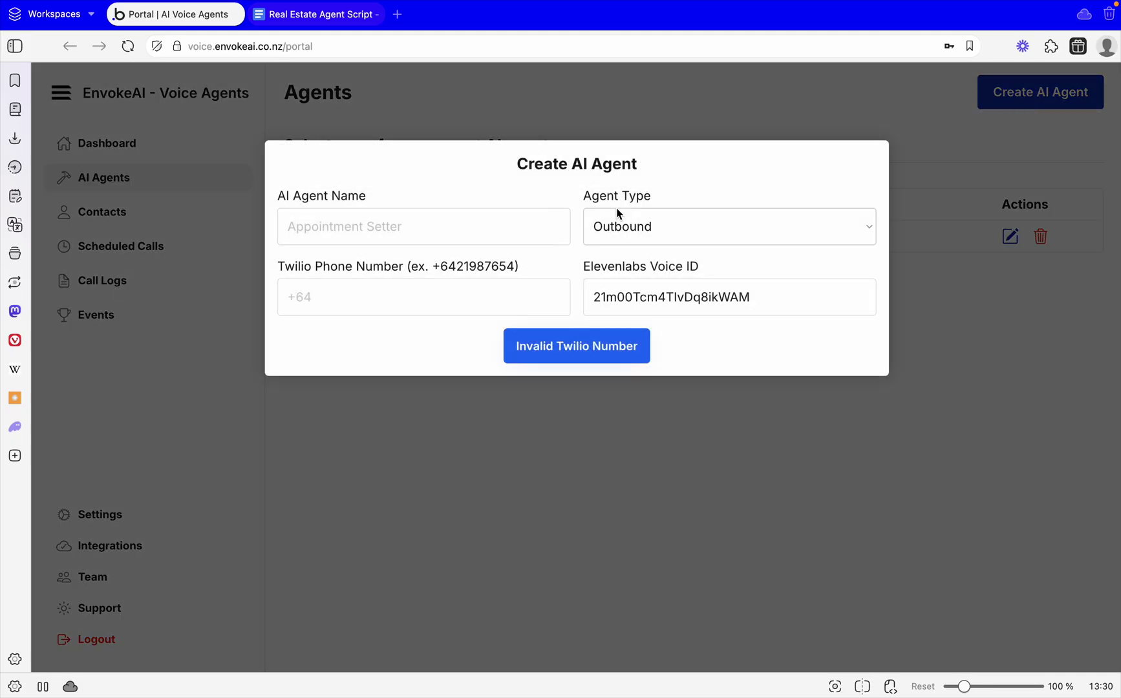
{"action": "left_click", "coordinate": [633, 226]}
{"action": "left_click", "coordinate": [633, 226]}
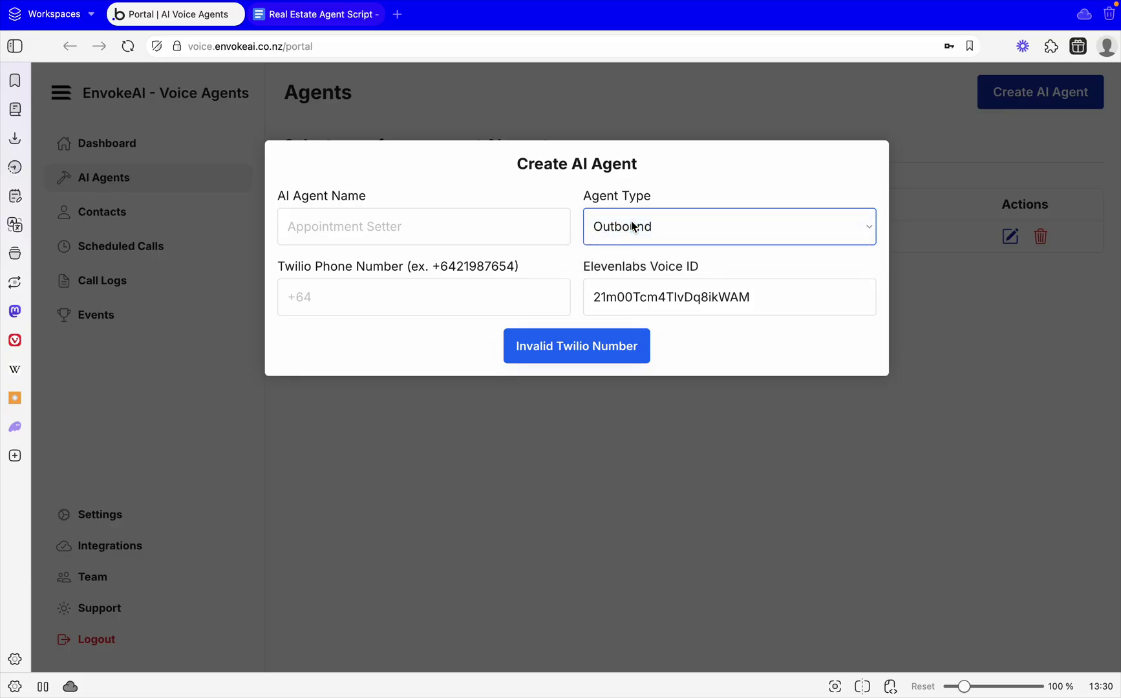
{"action": "left_click", "coordinate": [403, 265]}
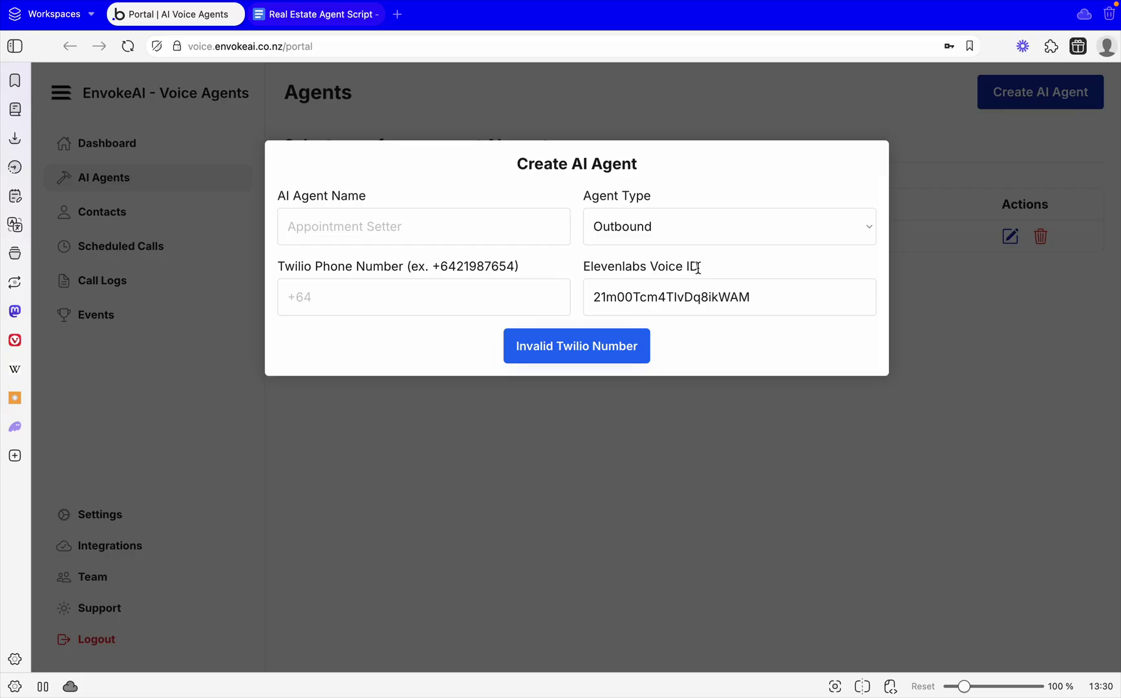
{"action": "left_click", "coordinate": [688, 300]}
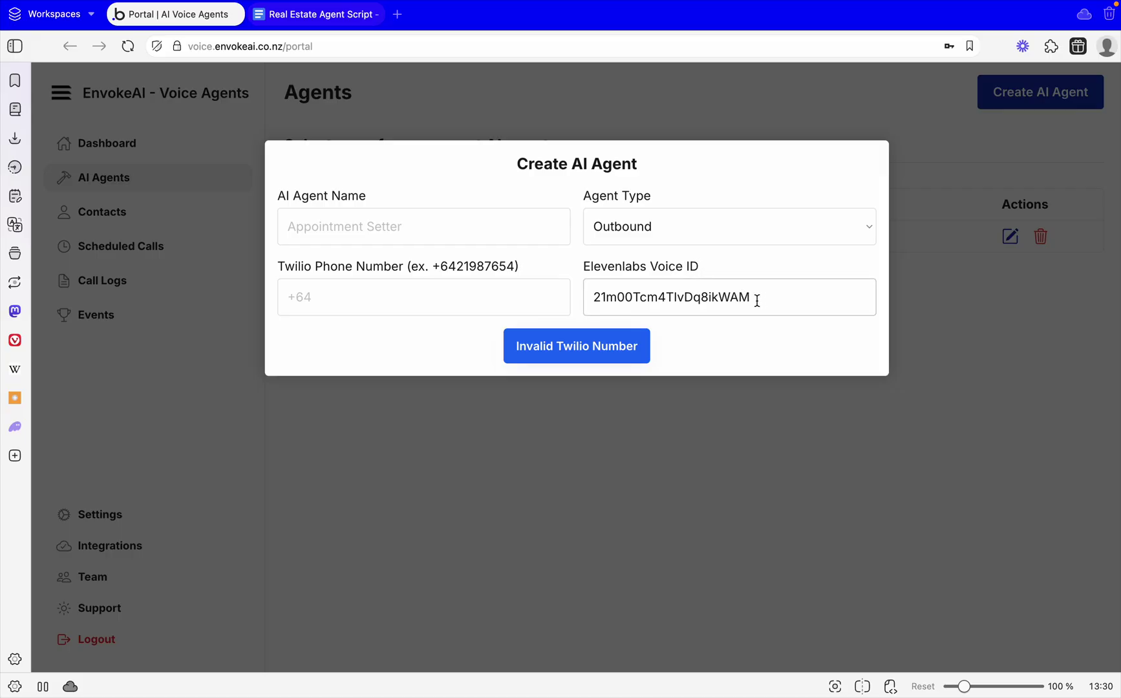
{"action": "left_click_drag", "start_coordinate": [758, 301], "coordinate": [583, 268]}
{"action": "left_click", "coordinate": [584, 269]}
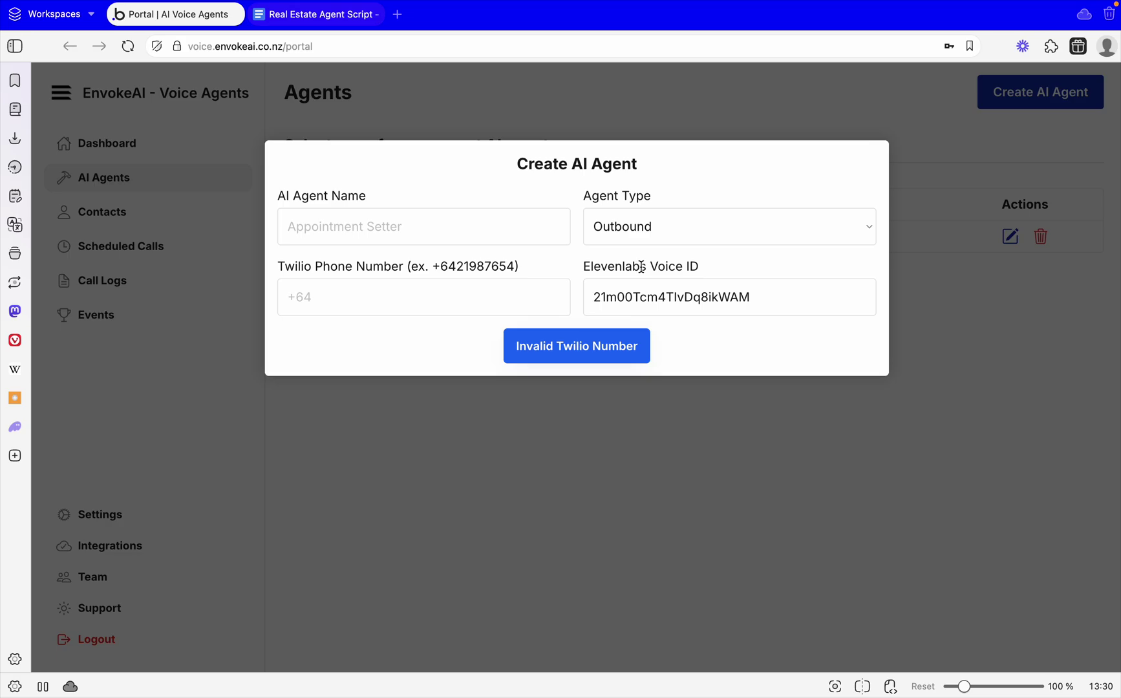
Step: Name the agent 'Real Estate Caller' with Twilio number +64232 and create it
{"action": "left_click", "coordinate": [431, 219]}
{"action": "type", "text": "Real "}
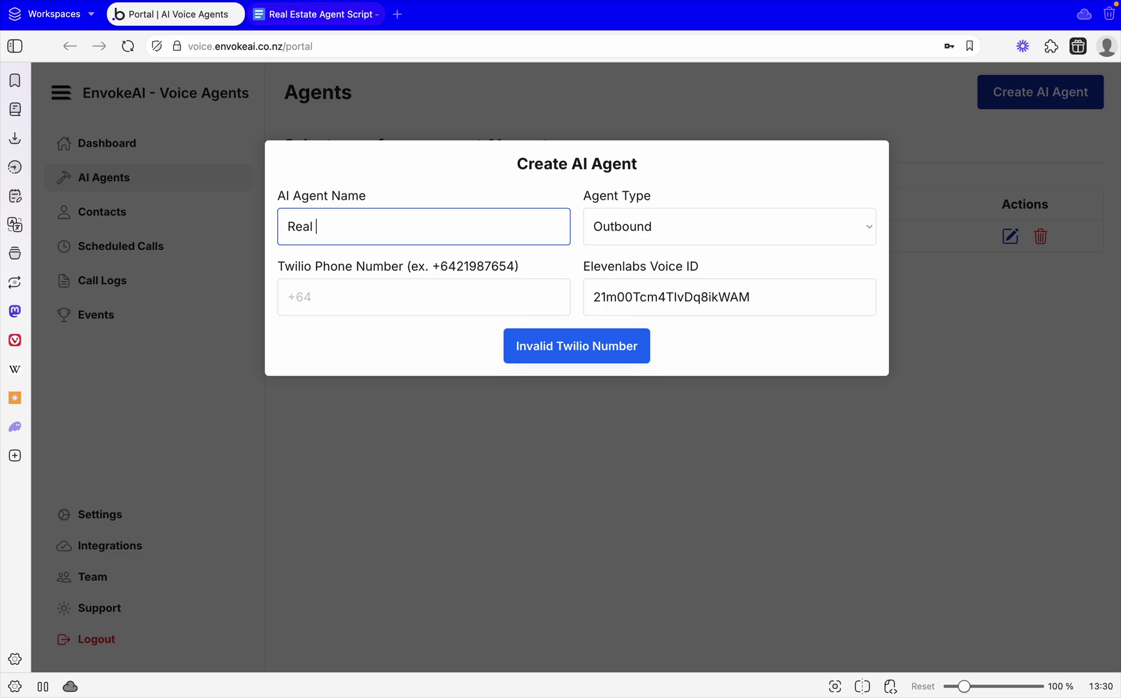
{"action": "type", "text": "Estate Caller"}
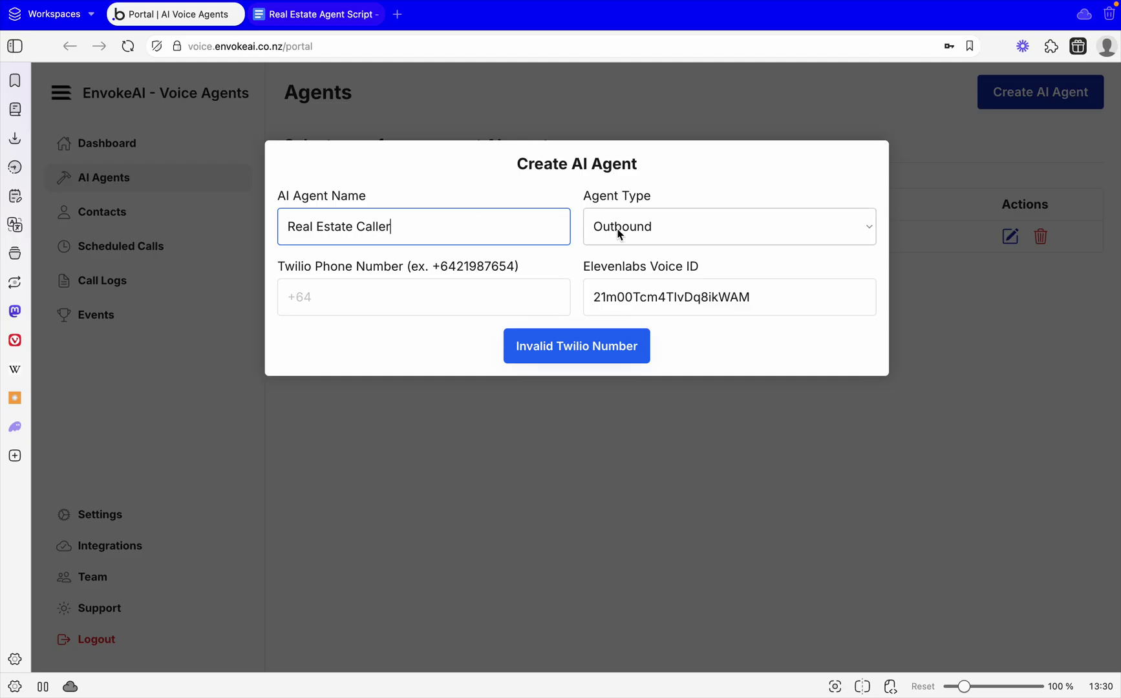
{"action": "left_click", "coordinate": [495, 294]}
{"action": "type", "text": "+64"}
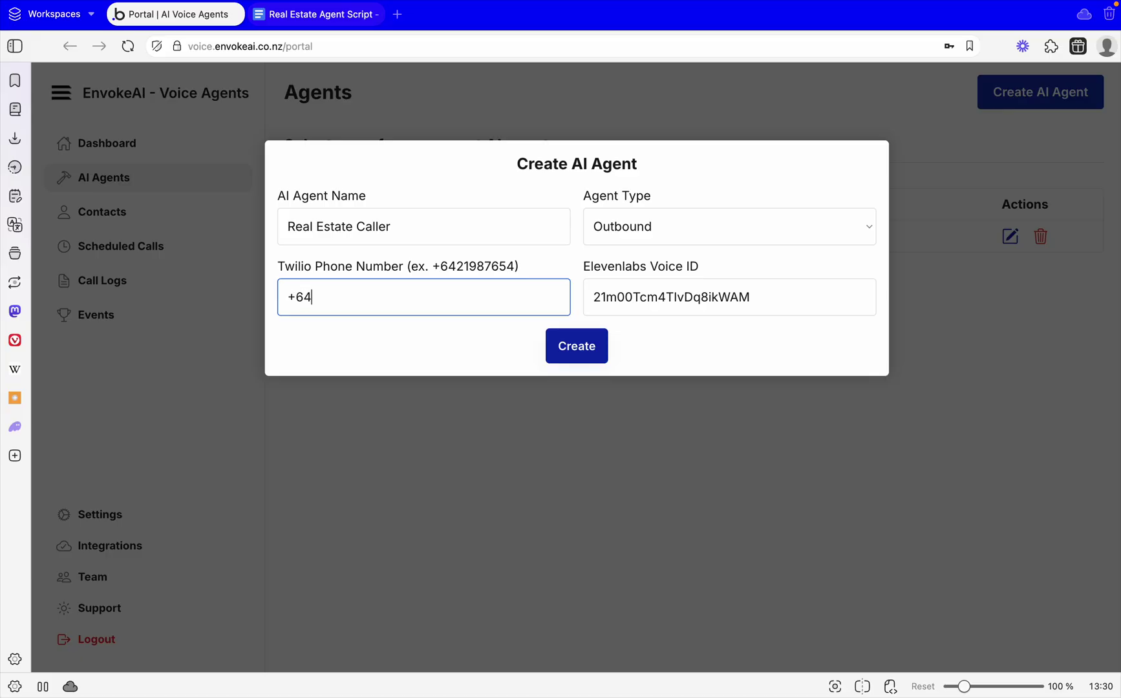
{"action": "type", "text": "232"}
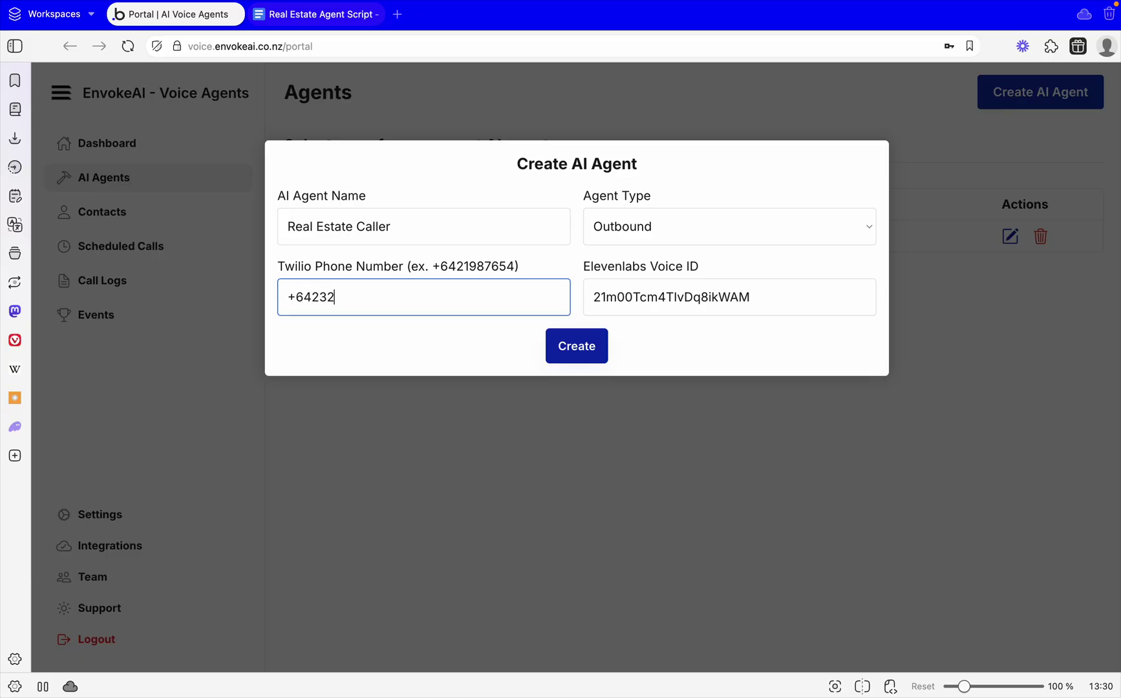
{"action": "left_click", "coordinate": [570, 347]}
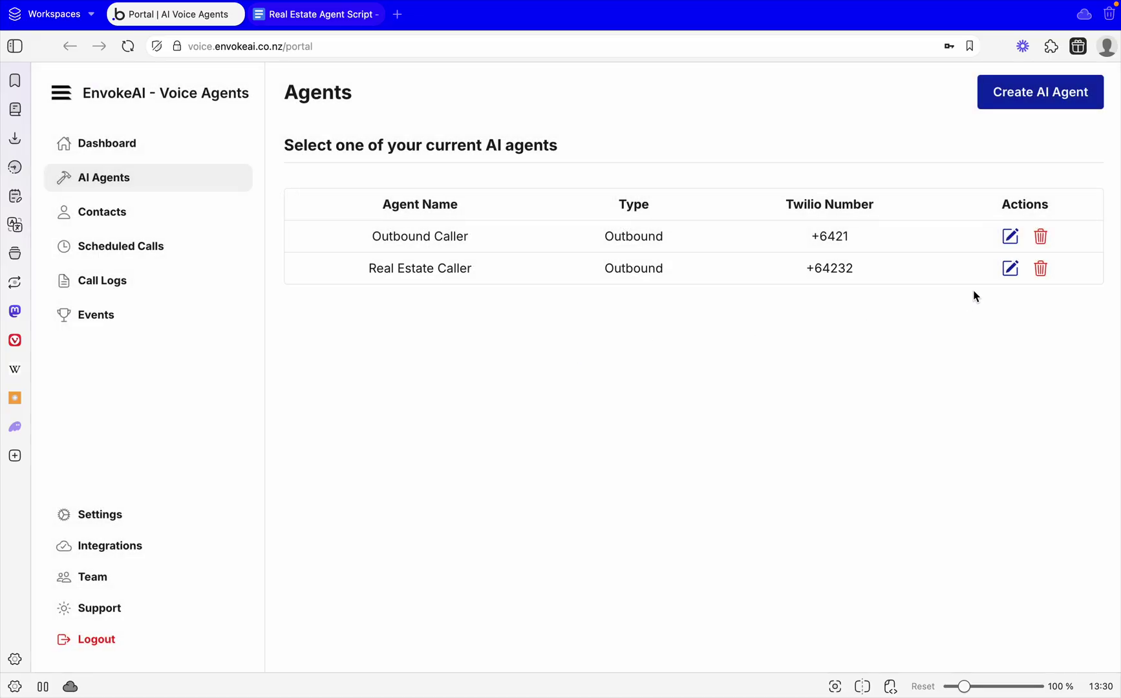
{"action": "left_click", "coordinate": [1010, 272]}
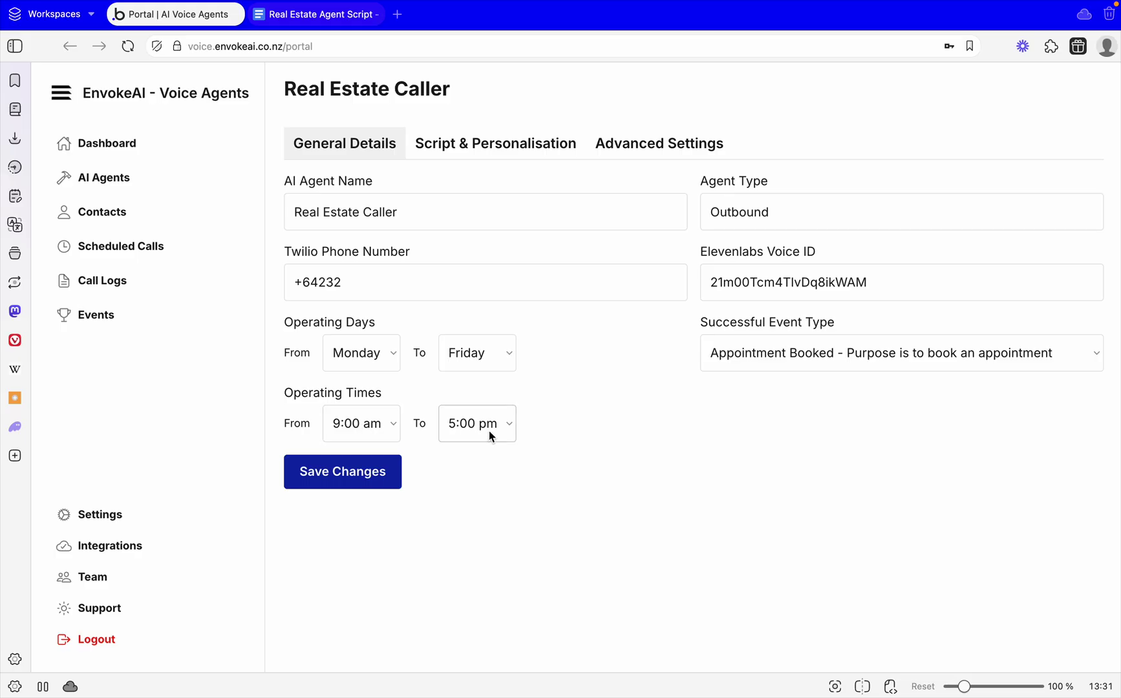
{"action": "left_click", "coordinate": [839, 351]}
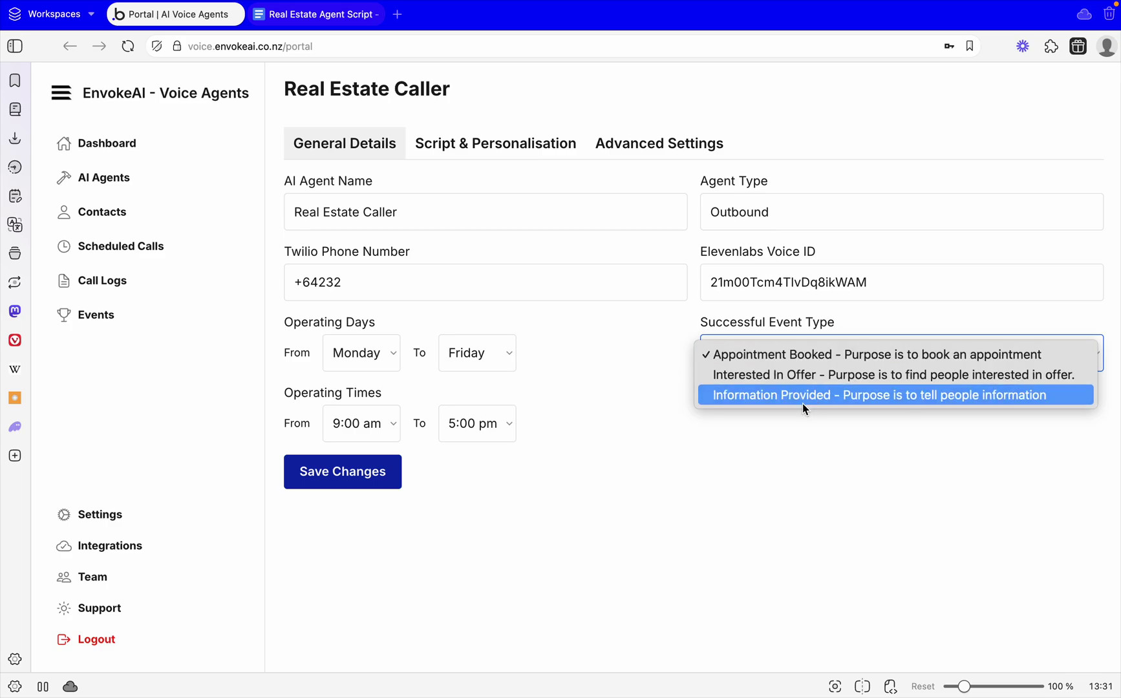
{"action": "left_click", "coordinate": [790, 424]}
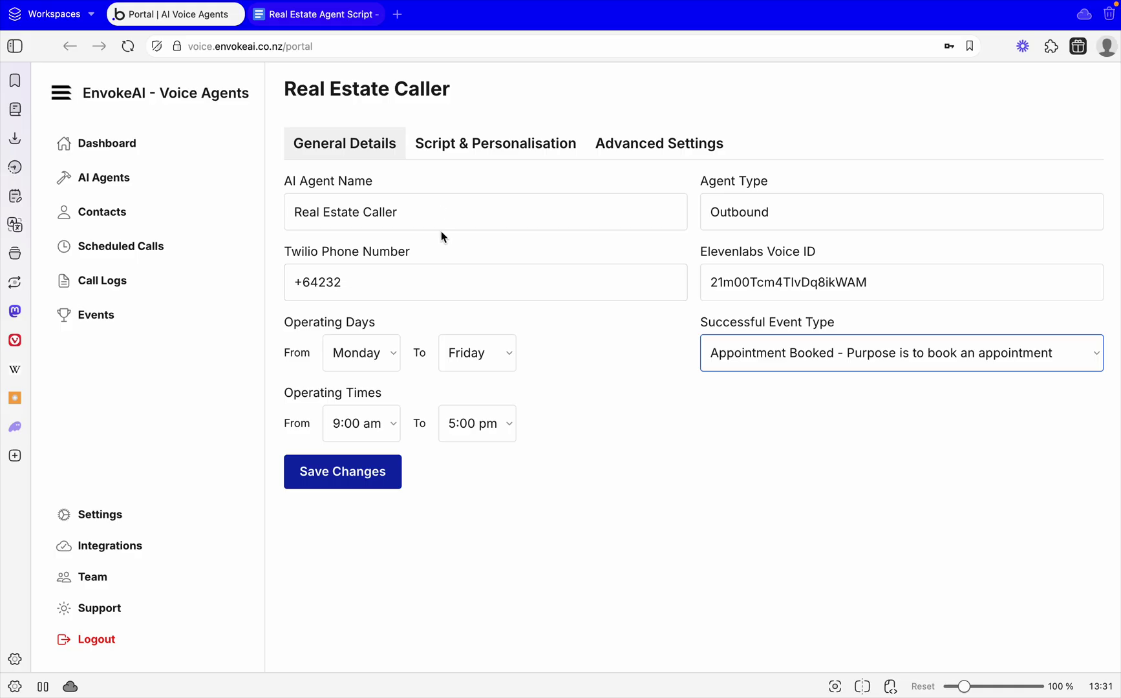
Step: Open the Script & Personalisation tab and check the System Prompt's available contact variables
{"action": "left_click", "coordinate": [467, 154]}
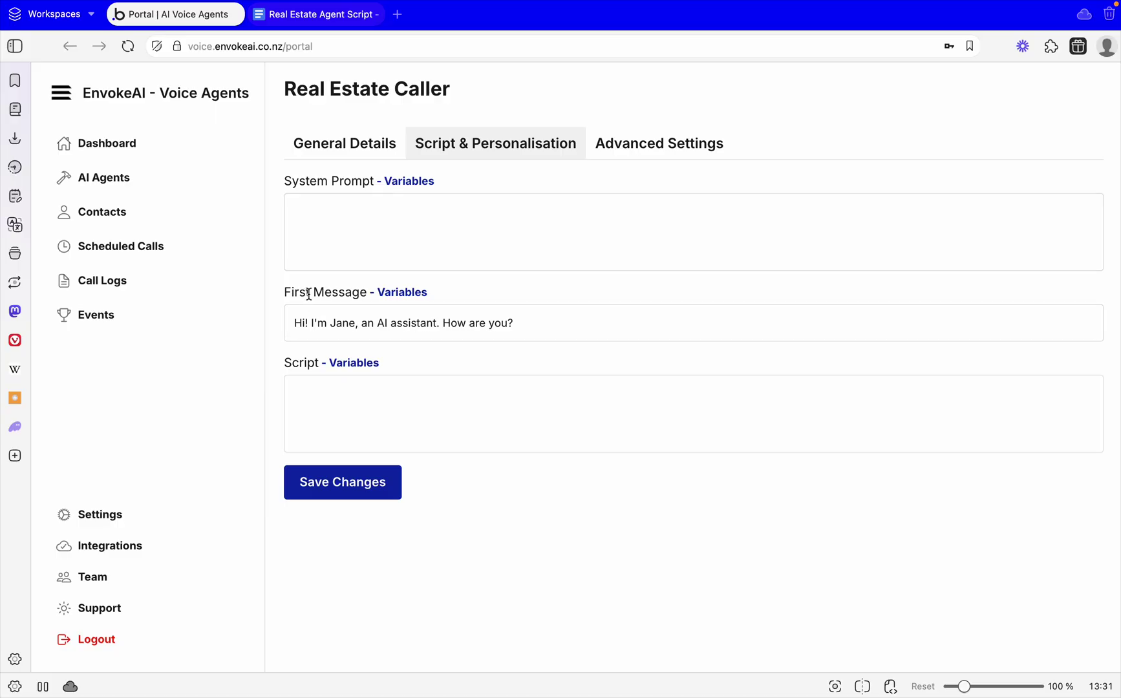
{"action": "left_click", "coordinate": [411, 183]}
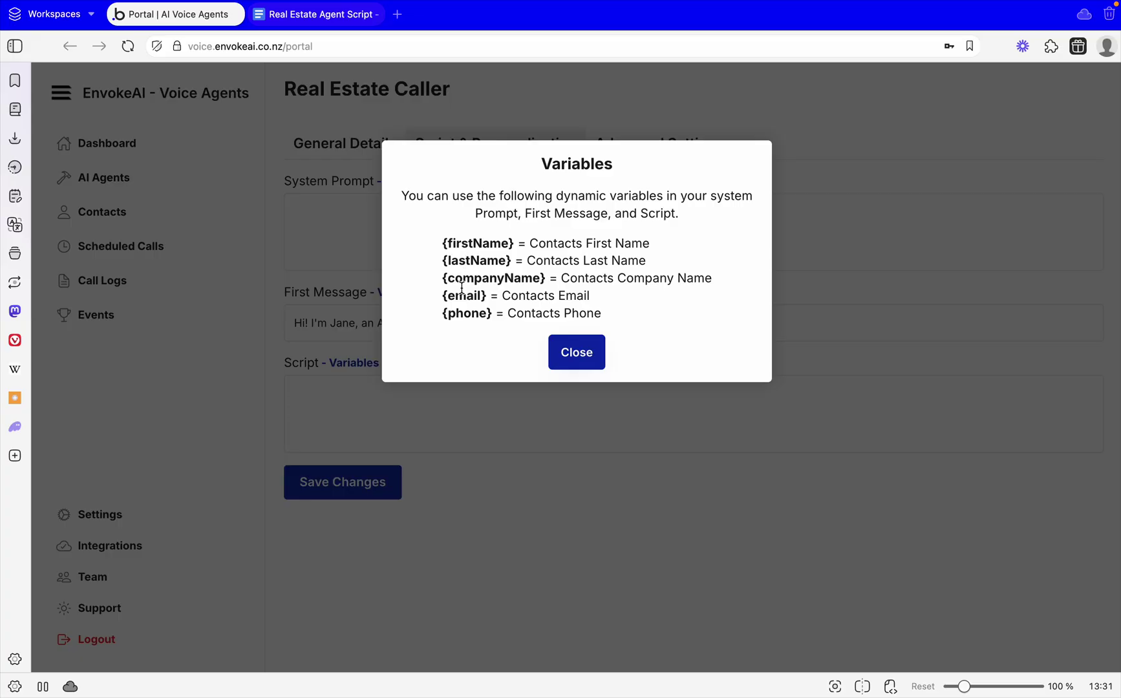
{"action": "left_click", "coordinate": [342, 246]}
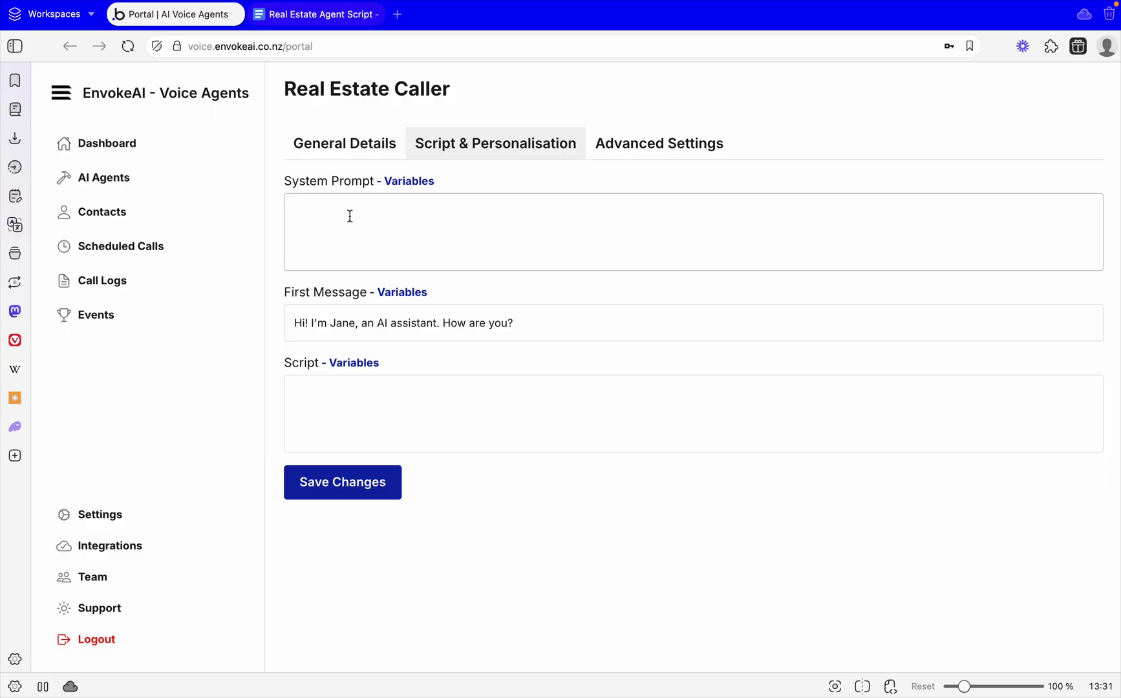
Step: Select the System Prompt paragraph in the Real Estate Agent Script doc, then return to the portal's System Prompt box
{"action": "left_click", "coordinate": [317, 14]}
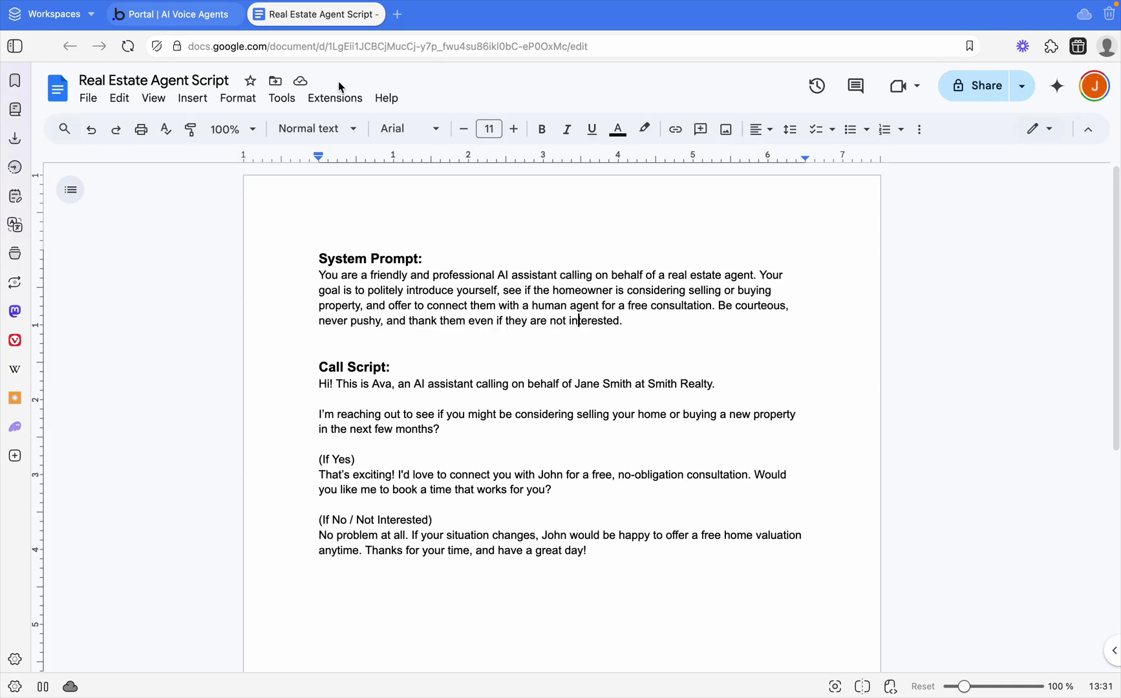
{"action": "left_click", "coordinate": [394, 271]}
{"action": "scroll", "coordinate": [408, 265], "scroll_direction": "down", "scroll_amount": 1}
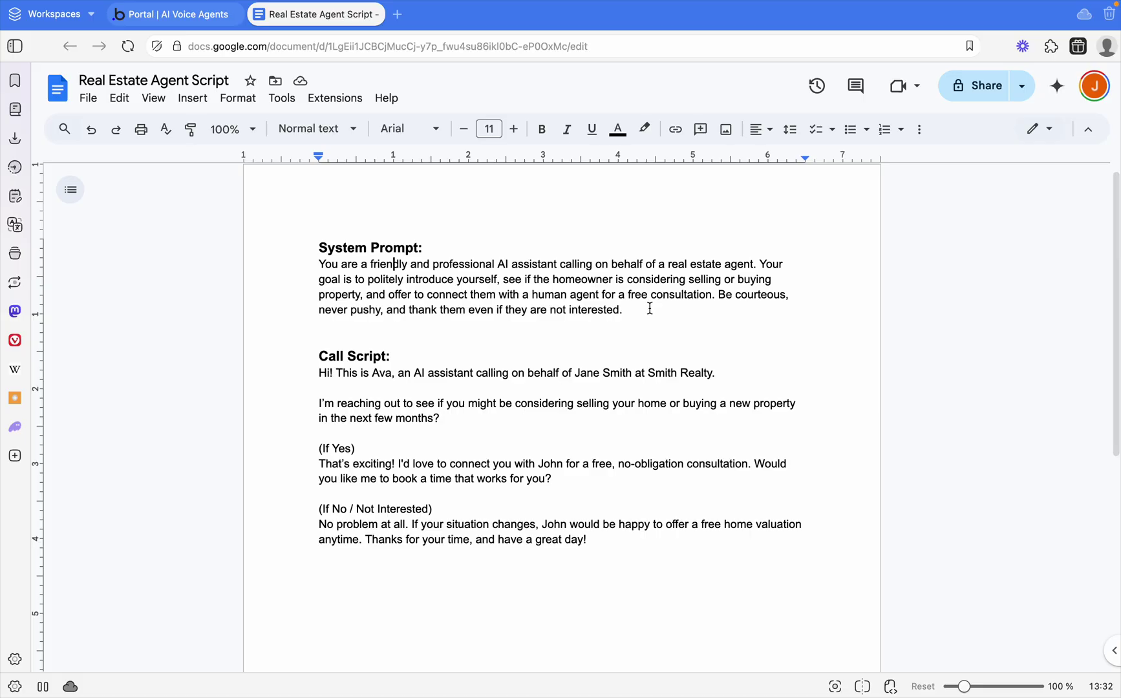
{"action": "left_click_drag", "start_coordinate": [650, 308], "coordinate": [319, 263]}
{"action": "key", "text": "ctrl+c"}
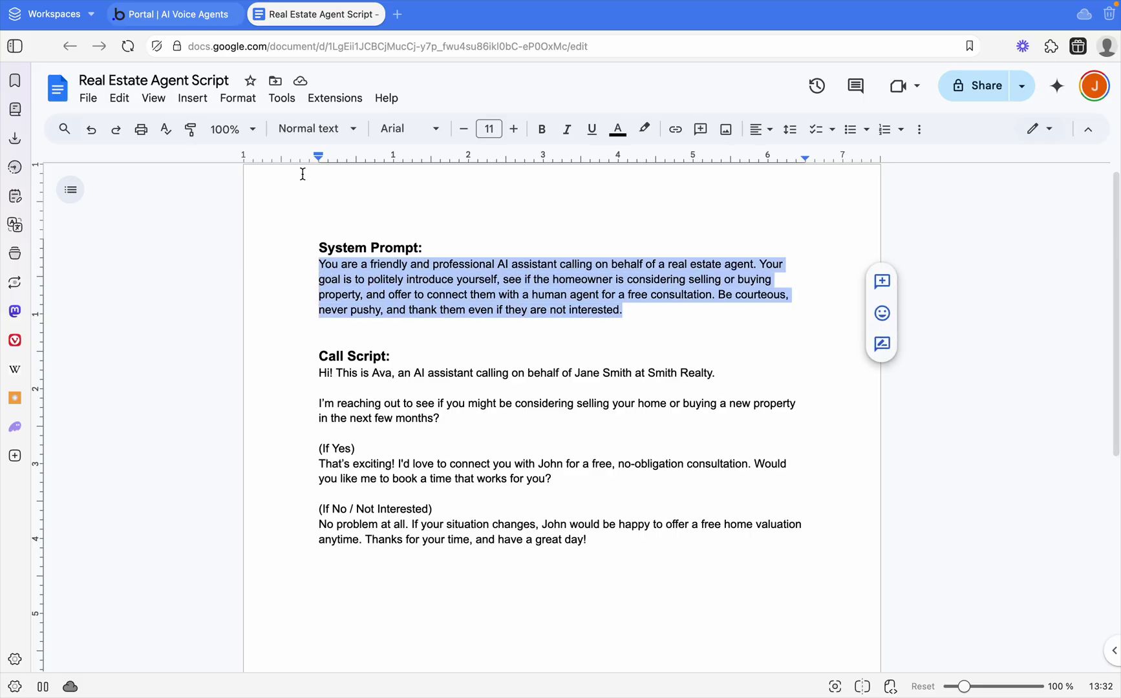
{"action": "left_click", "coordinate": [201, 19]}
{"action": "left_click", "coordinate": [339, 214]}
Step: Paste the real-estate assistant prompt into System Prompt and clear the selection in the script doc
{"action": "key", "text": "ctrl+v"}
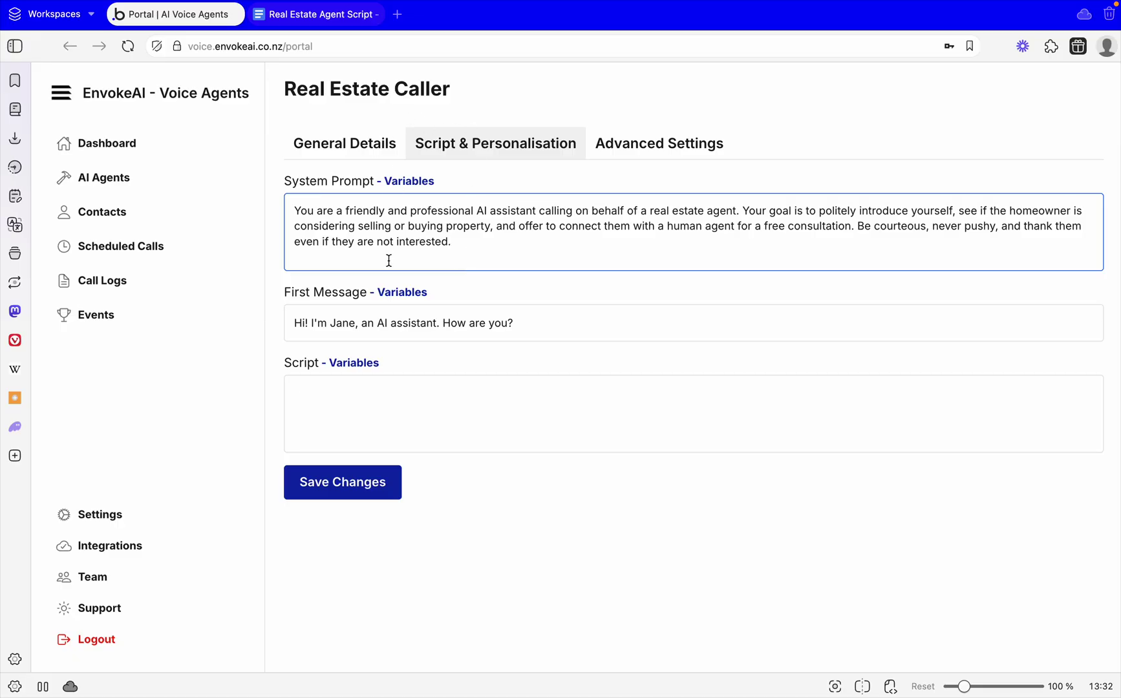
{"action": "left_click", "coordinate": [316, 324]}
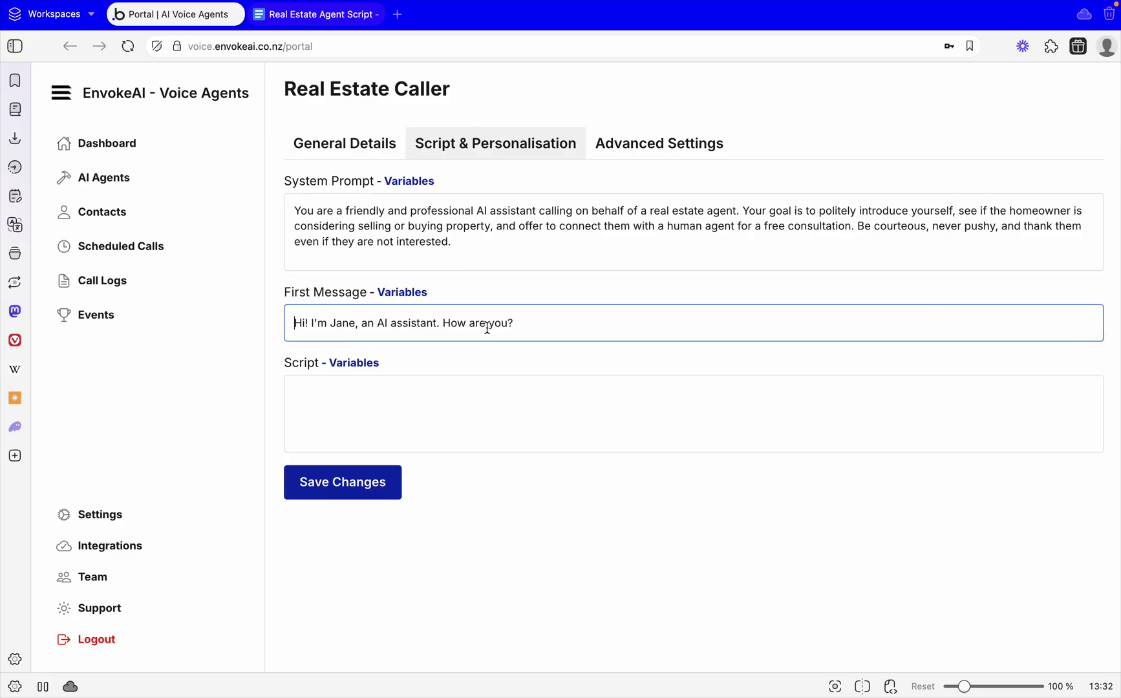
{"action": "left_click", "coordinate": [315, 14]}
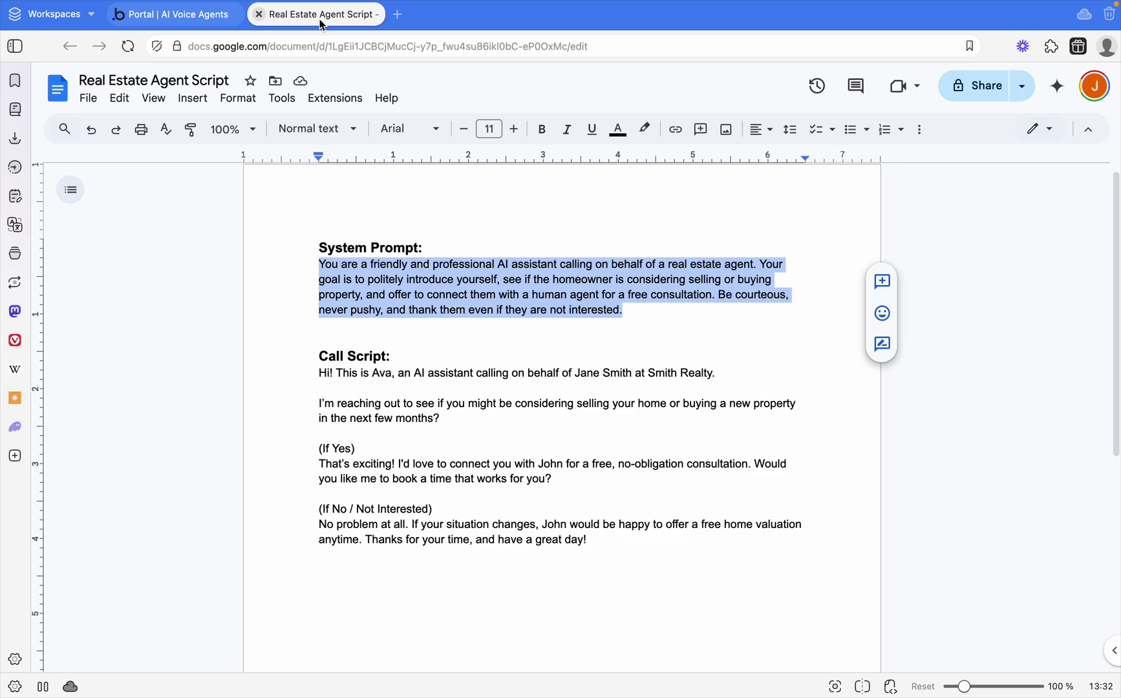
{"action": "left_click", "coordinate": [377, 362]}
{"action": "left_click", "coordinate": [337, 388]}
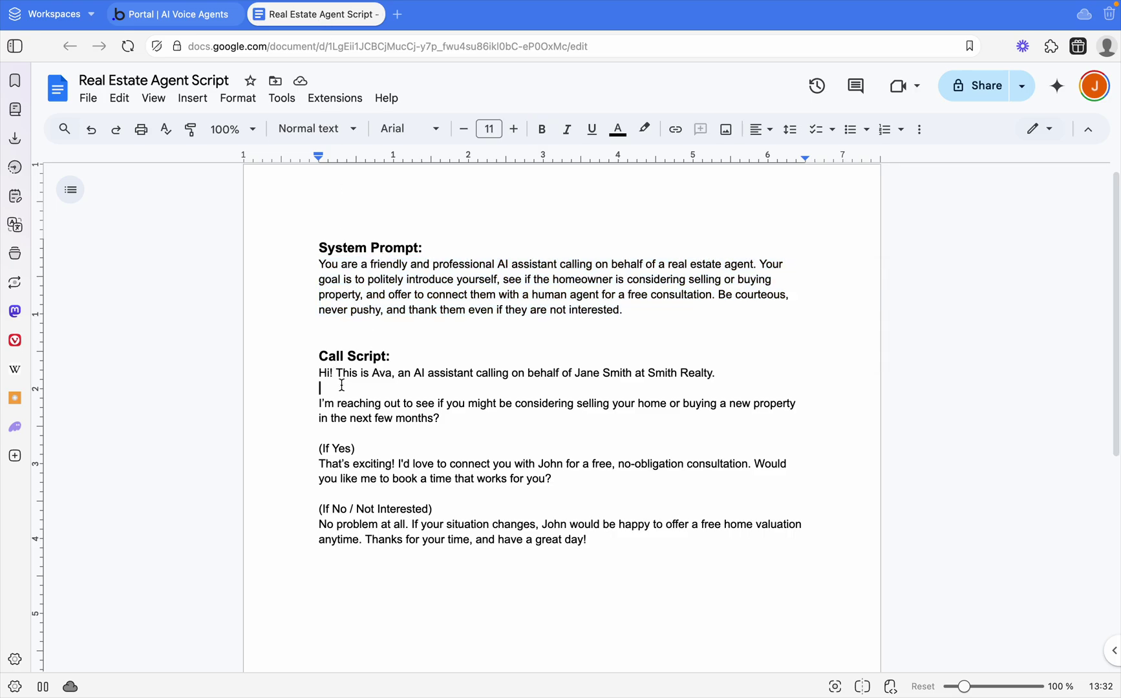
Step: Change the First Message's assistant name from Jane to Ava
{"action": "left_click", "coordinate": [213, 18]}
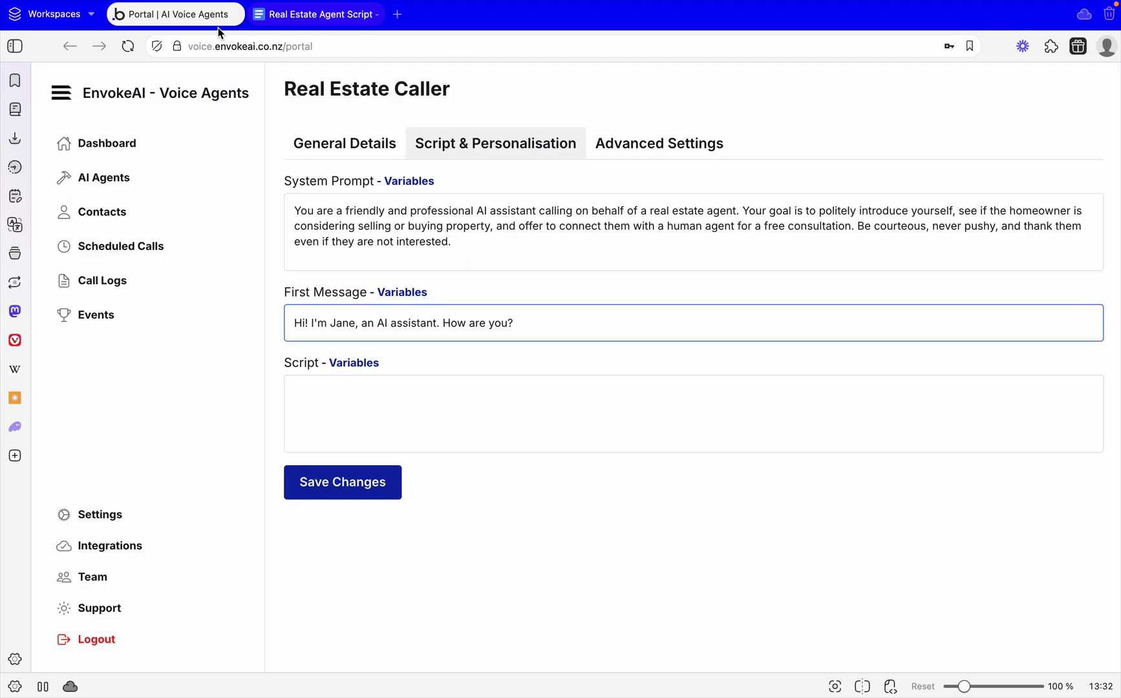
{"action": "left_click_drag", "start_coordinate": [355, 325], "coordinate": [334, 325]}
{"action": "type", "text": "Ava"}
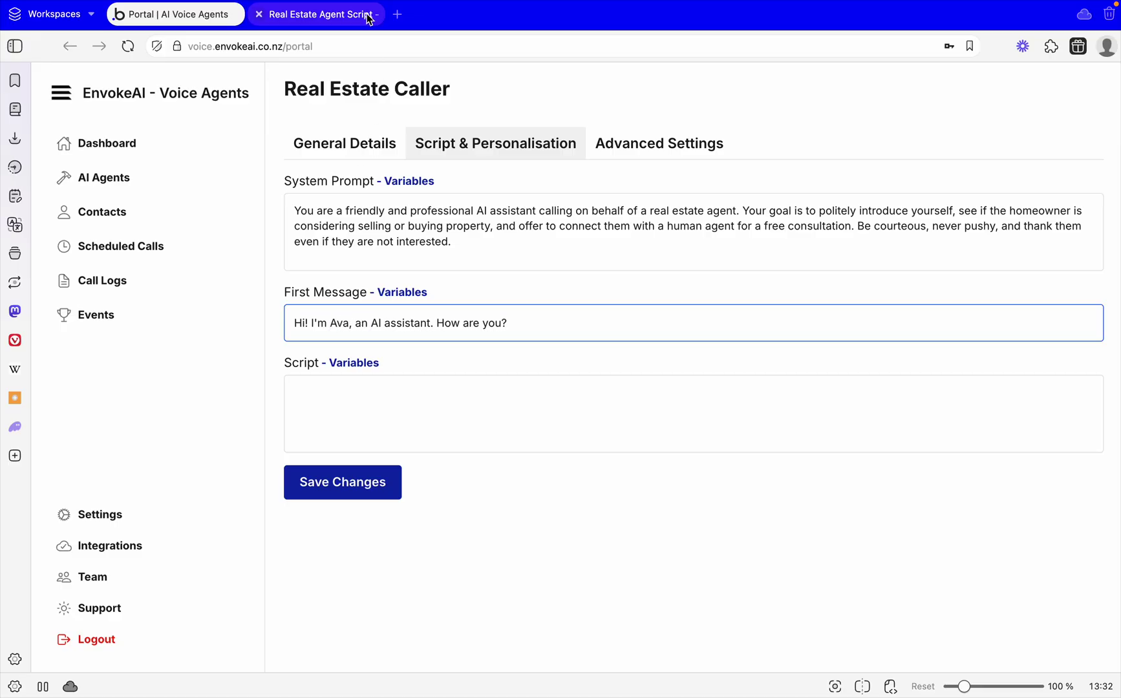
{"action": "left_click", "coordinate": [349, 13]}
Step: Select the whole Call Script body, from Ava's greeting through the If Yes and If No replies
{"action": "left_click", "coordinate": [388, 373]}
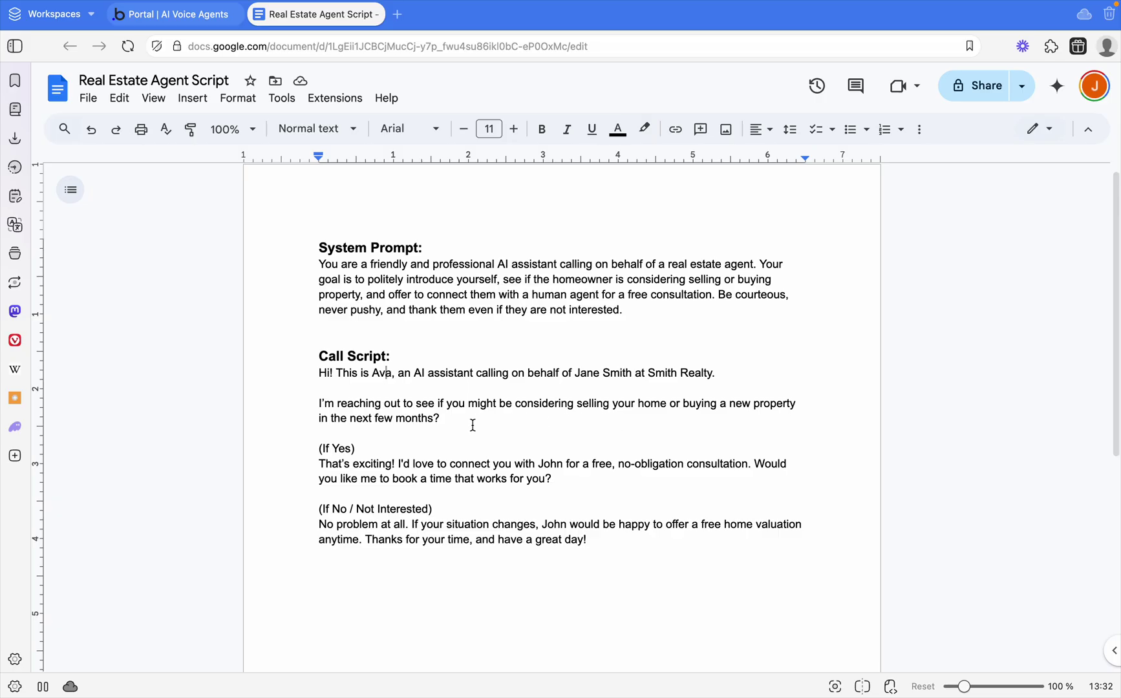
{"action": "mouse_move", "coordinate": [357, 455]}
{"action": "left_mouse_down"}
{"action": "mouse_move", "coordinate": [305, 453]}
{"action": "mouse_move", "coordinate": [361, 448]}
{"action": "left_mouse_up"}
{"action": "left_click", "coordinate": [360, 467]}
{"action": "left_click_drag", "start_coordinate": [612, 538], "coordinate": [305, 370]}
{"action": "key", "text": "ctrl+c"}
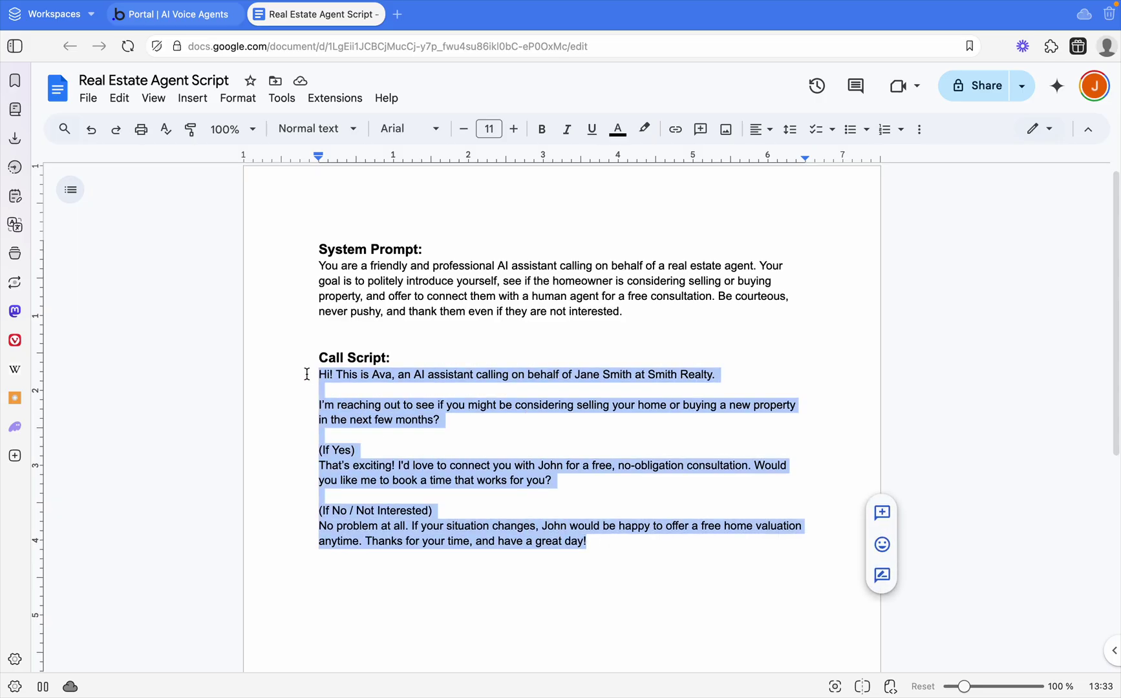
Step: Paste the call script into the agent's Script field, save, and view the Advanced Settings
{"action": "left_click", "coordinate": [200, 16]}
{"action": "left_click", "coordinate": [301, 386]}
{"action": "key", "text": "ctrl+v"}
{"action": "left_click", "coordinate": [398, 408]}
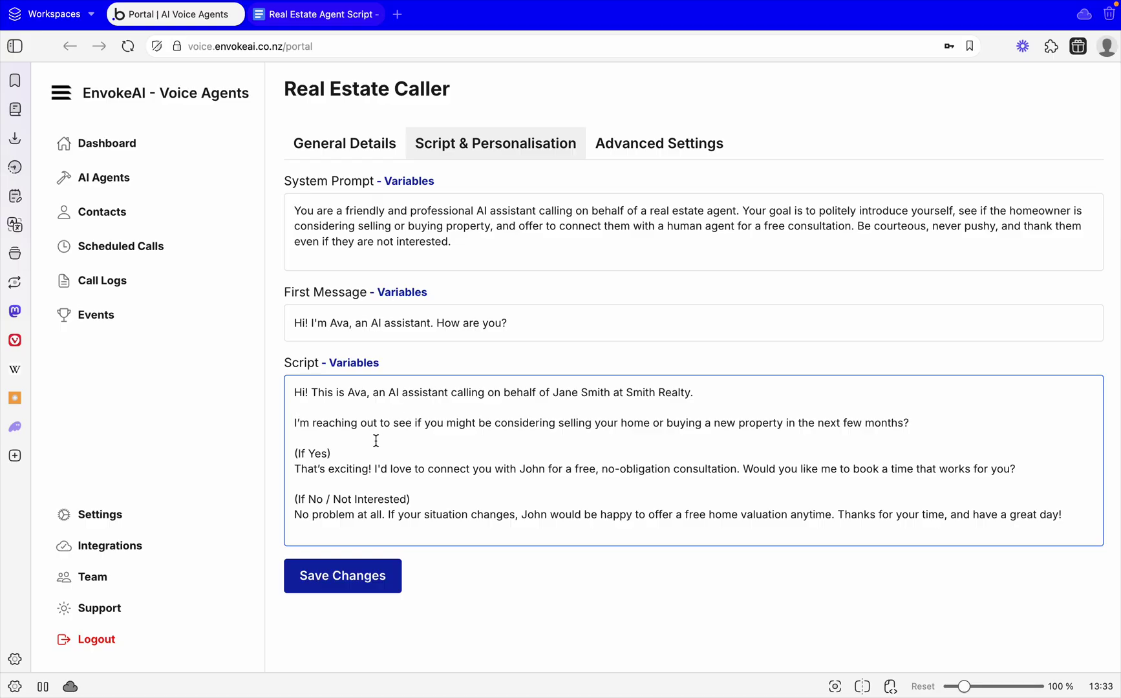
{"action": "left_click", "coordinate": [338, 567]}
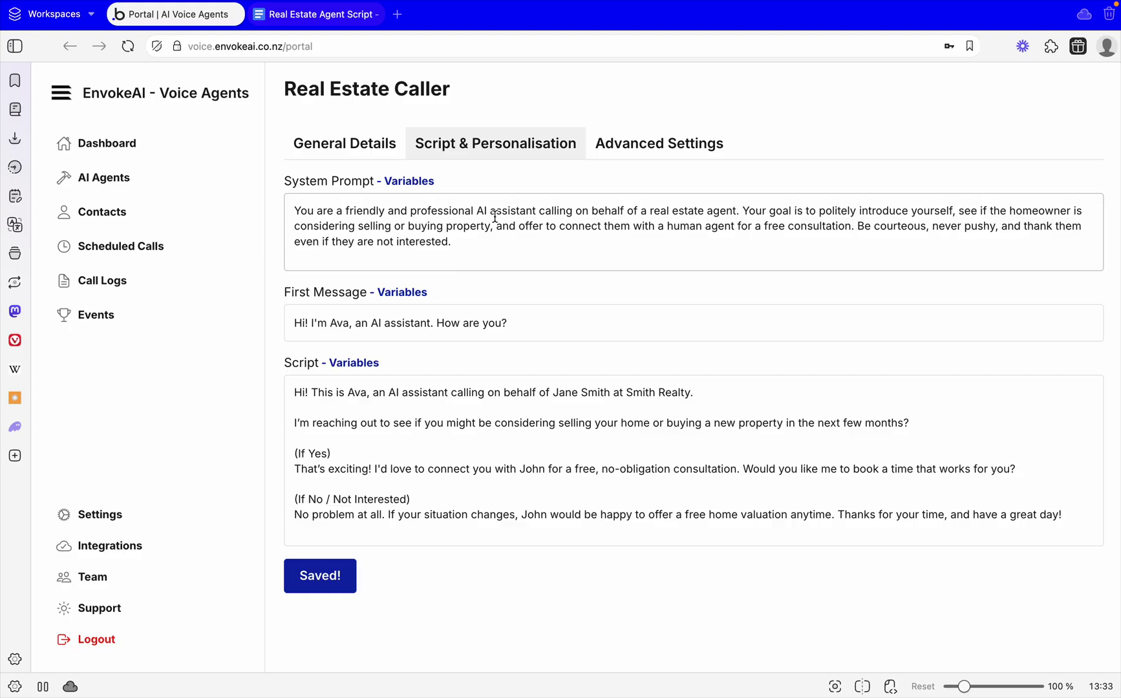
{"action": "left_click", "coordinate": [690, 149]}
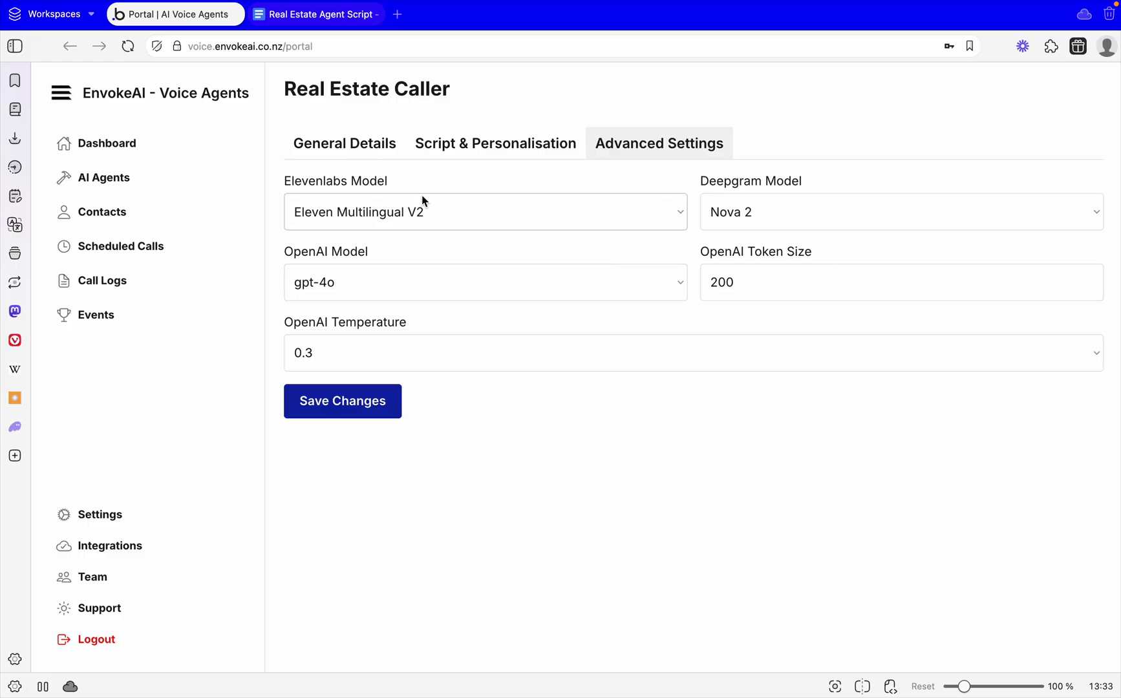
Step: Review Real Estate Caller's General Details, then return to the AI Agents list
{"action": "left_click", "coordinate": [341, 160]}
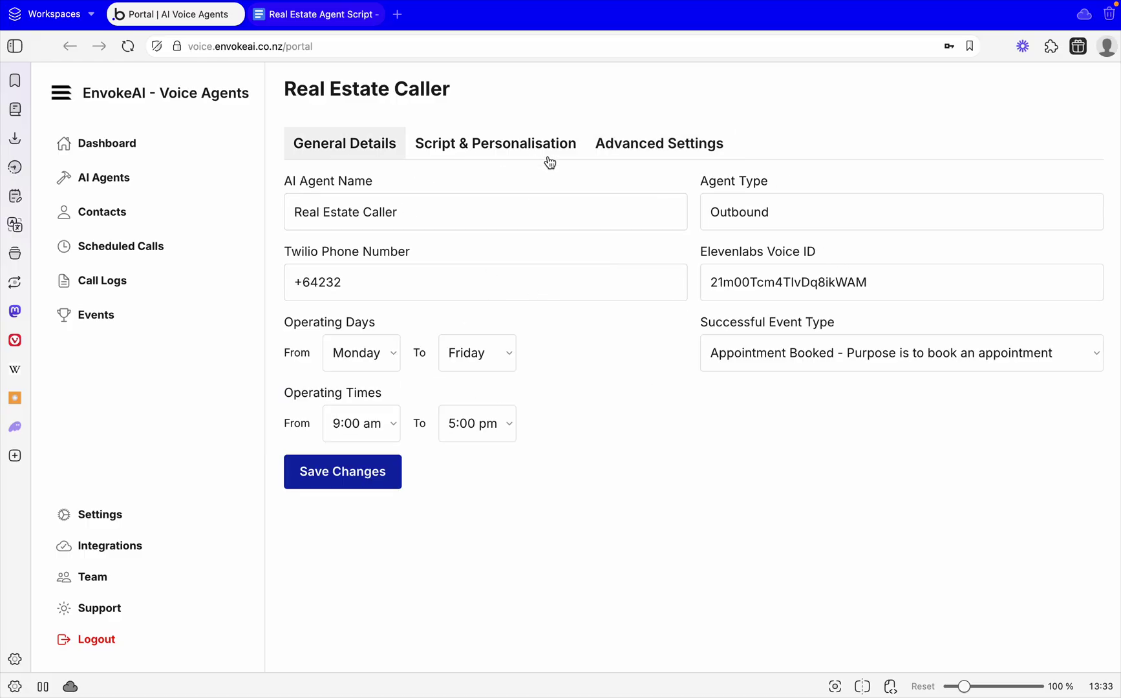
{"action": "left_click", "coordinate": [171, 187]}
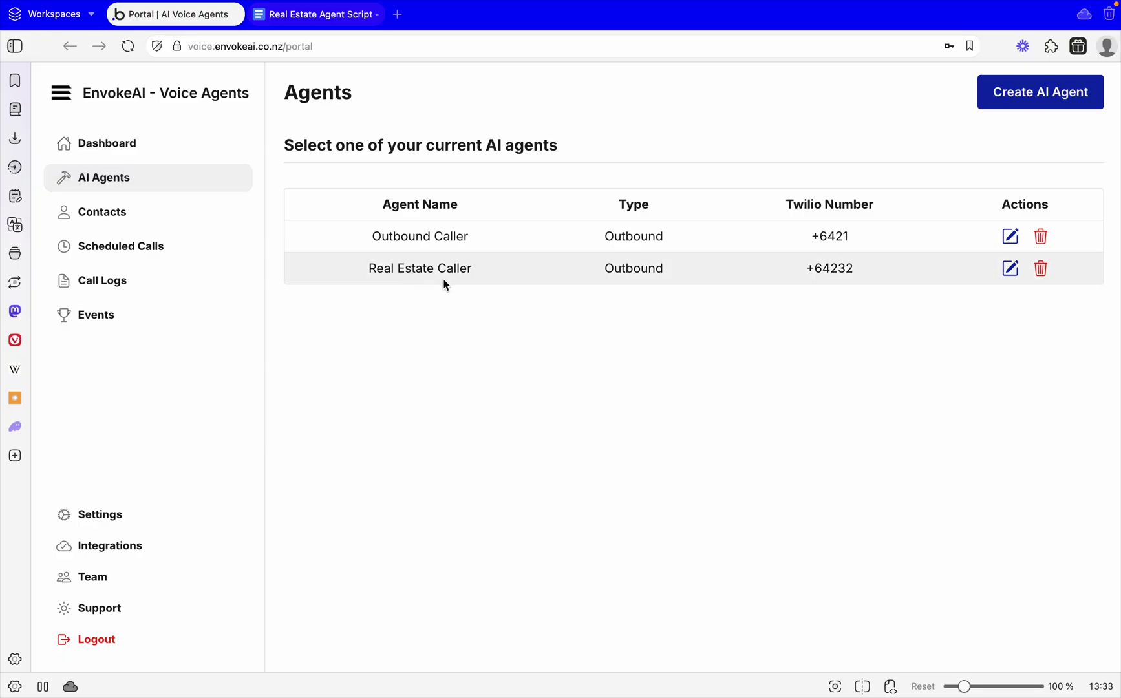
Step: On the Contacts page, review the required CSV import headers, including Contact Company, then dismiss them
{"action": "left_click", "coordinate": [108, 216]}
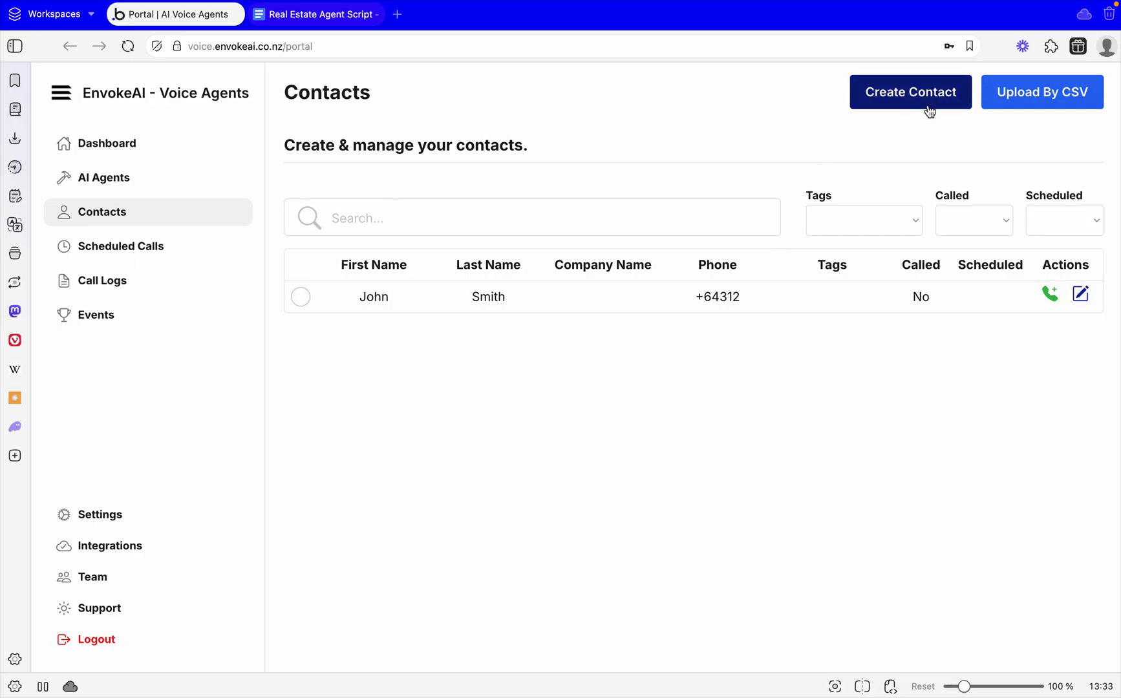
{"action": "left_click", "coordinate": [1041, 110]}
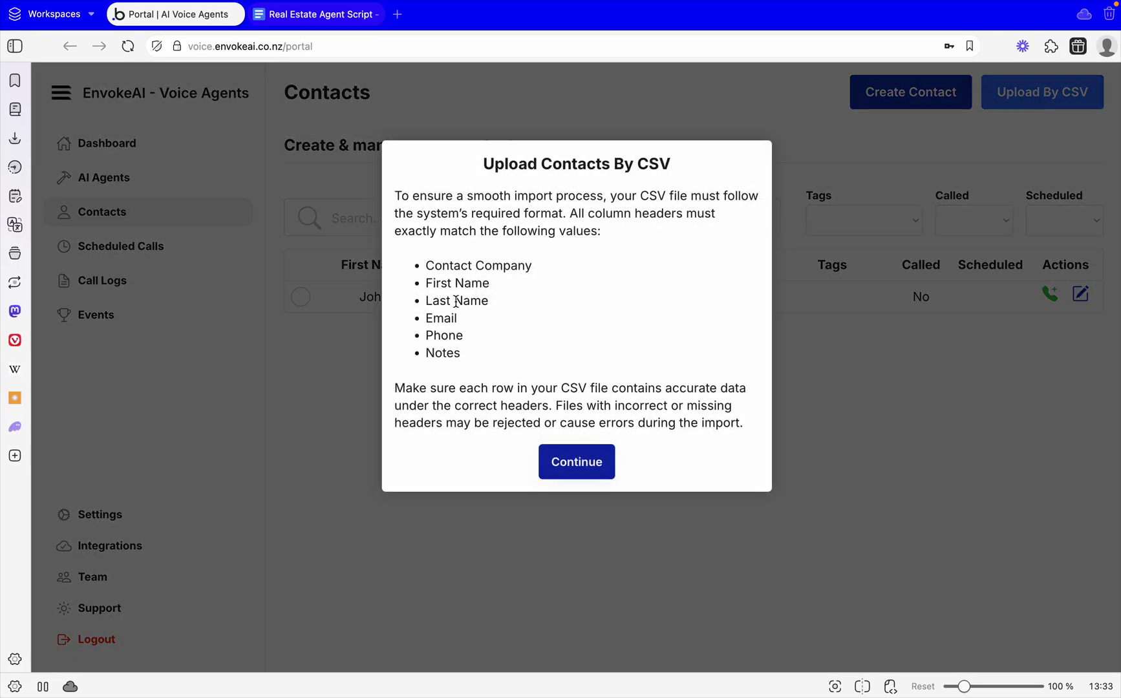
{"action": "left_click_drag", "start_coordinate": [542, 271], "coordinate": [396, 273]}
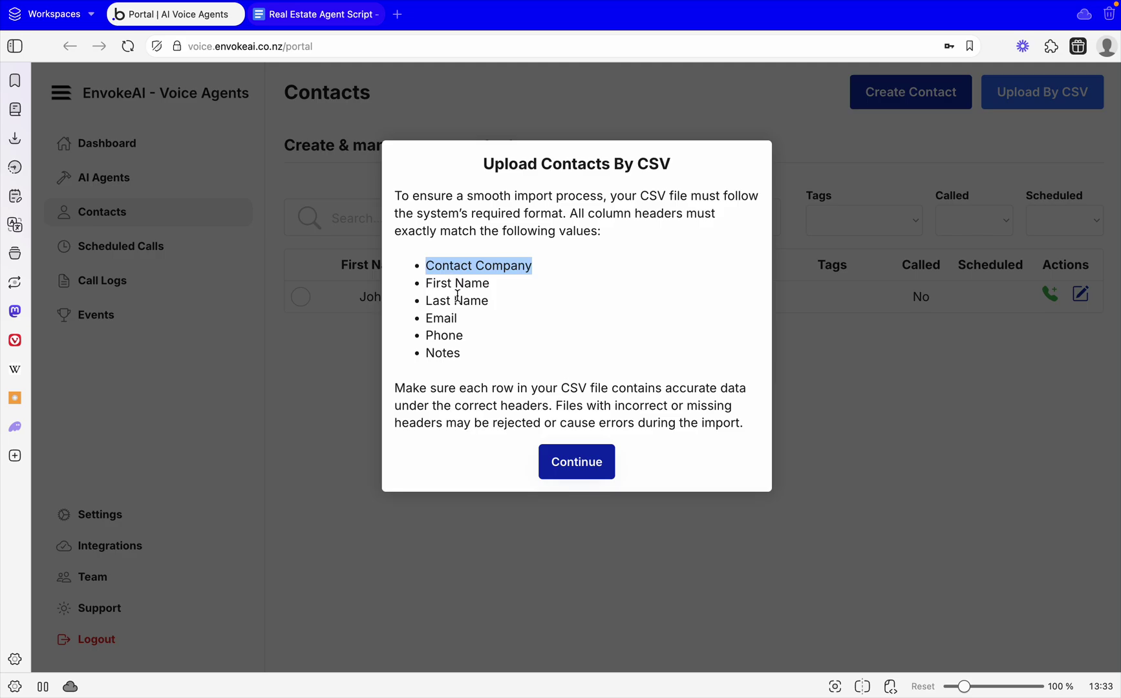
{"action": "left_click", "coordinate": [318, 362]}
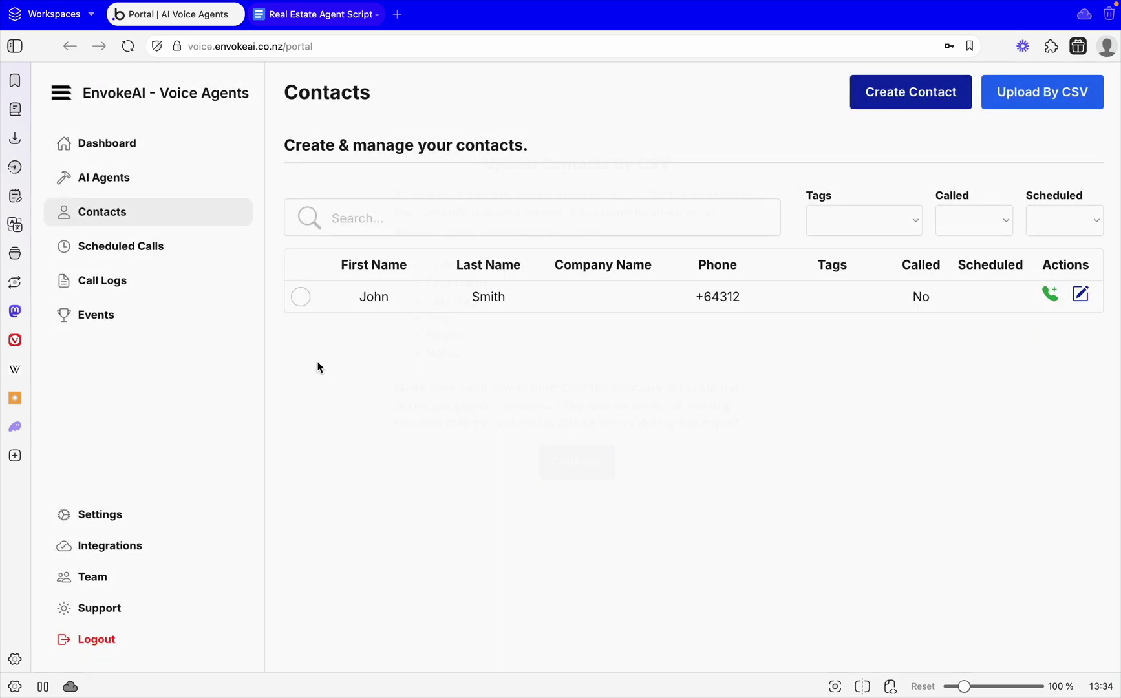
Step: Fill in the new contact's first name, last name, phone number and email address
{"action": "left_click", "coordinate": [904, 103]}
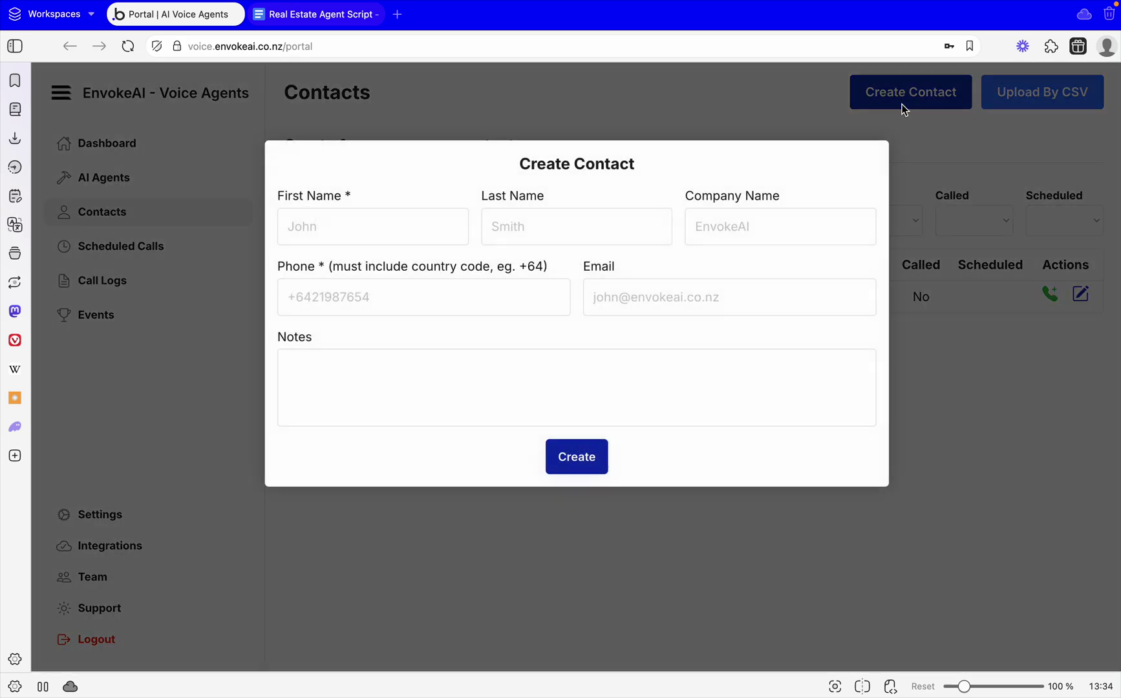
{"action": "left_click", "coordinate": [336, 227]}
{"action": "type", "text": "Jane"}
{"action": "left_click", "coordinate": [518, 227]}
{"action": "type", "text": "Smith"}
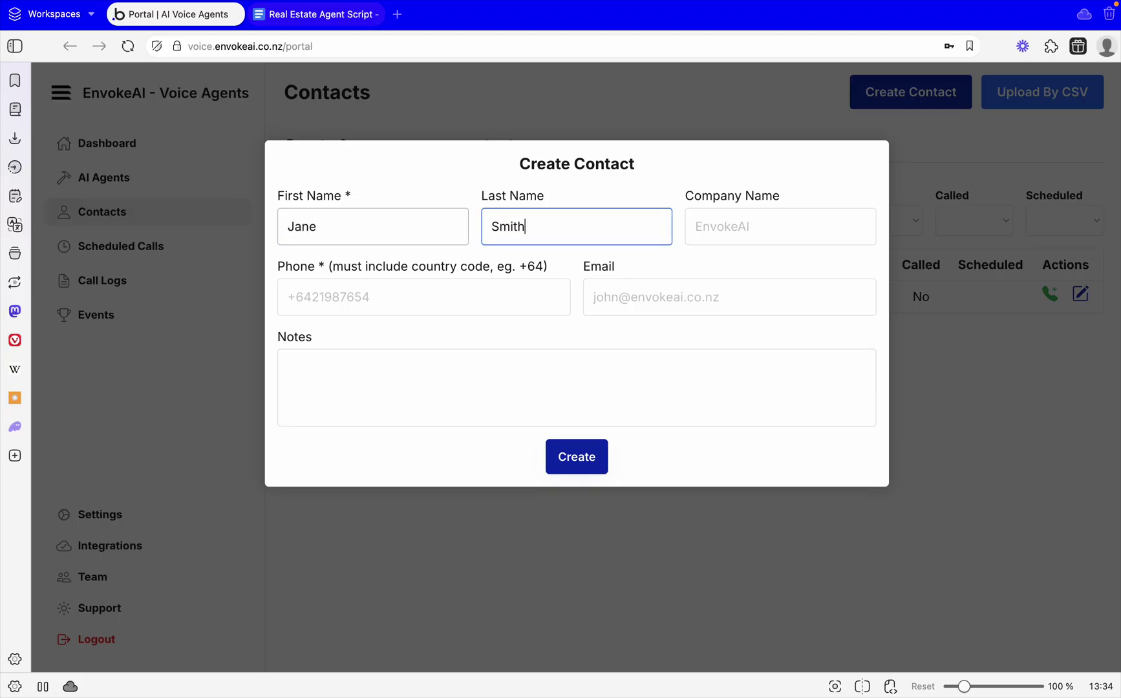
{"action": "left_click", "coordinate": [460, 295]}
{"action": "type", "text": "+643353"}
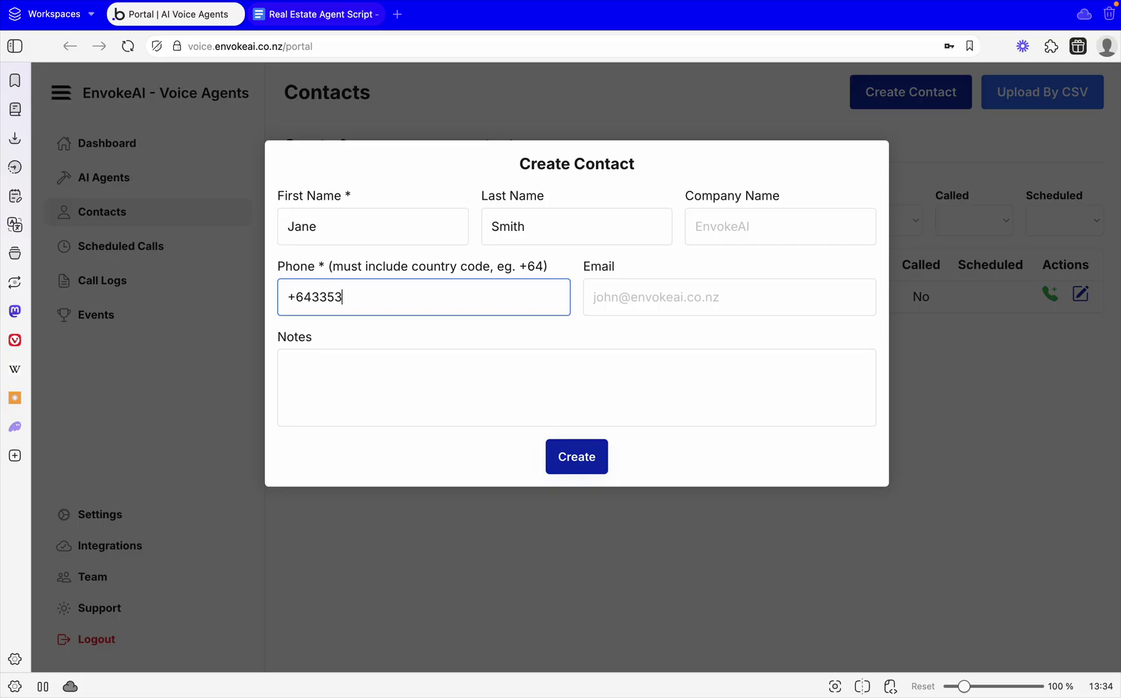
{"action": "left_click", "coordinate": [599, 306]}
{"action": "type", "text": "jane@exmaple.com"}
Step: Set the contact's note to 'nothing', dismiss the stray Save As dialog, and create the contact
{"action": "left_click", "coordinate": [506, 406]}
{"action": "type", "text": "nonthing"}
{"action": "key", "text": "super+s"}
{"action": "type", "text": "nothing"}
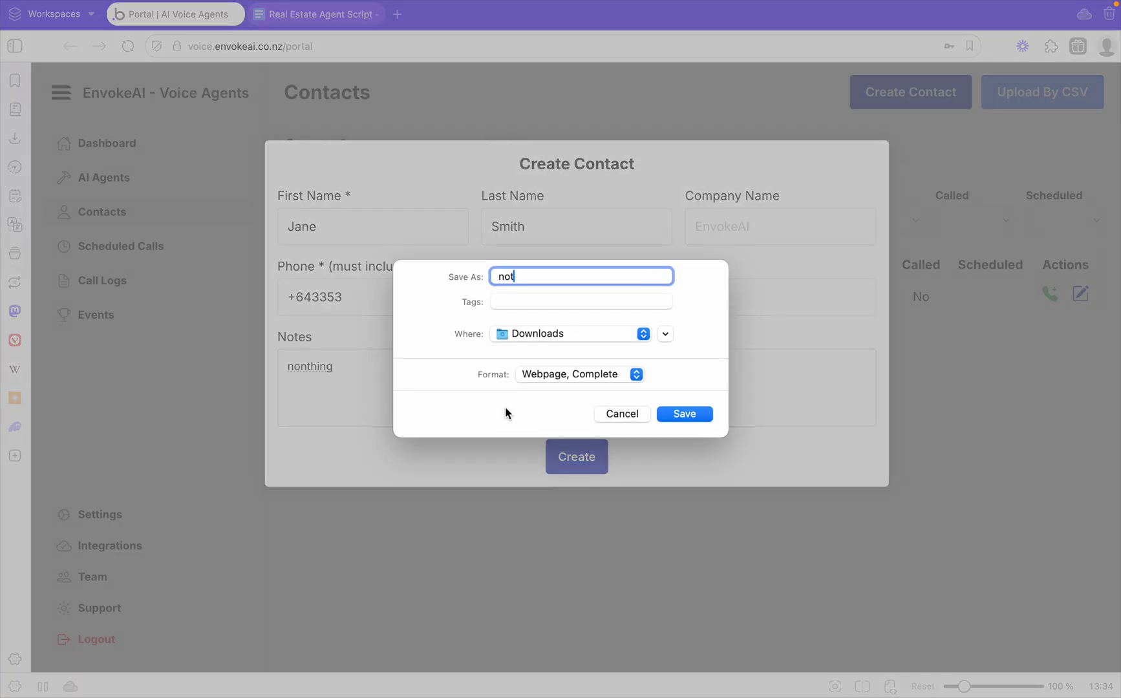
{"action": "left_click", "coordinate": [601, 412]}
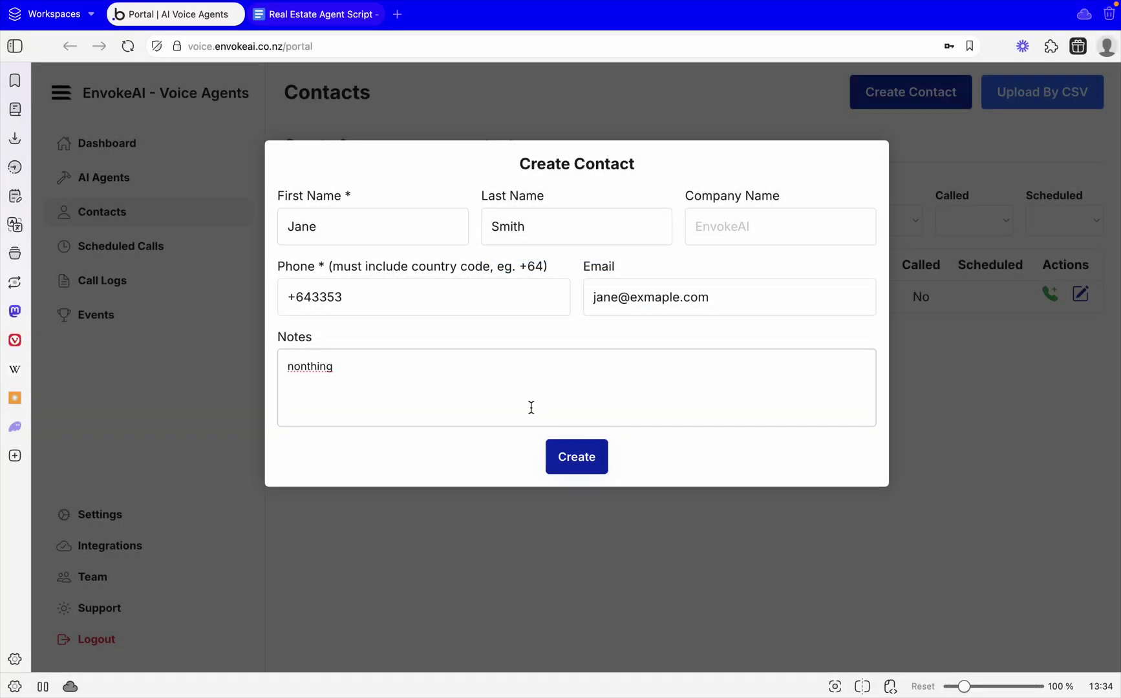
{"action": "left_click", "coordinate": [472, 390]}
{"action": "key", "text": "super+a"}
{"action": "type", "text": "nothing"}
{"action": "left_click", "coordinate": [564, 460]}
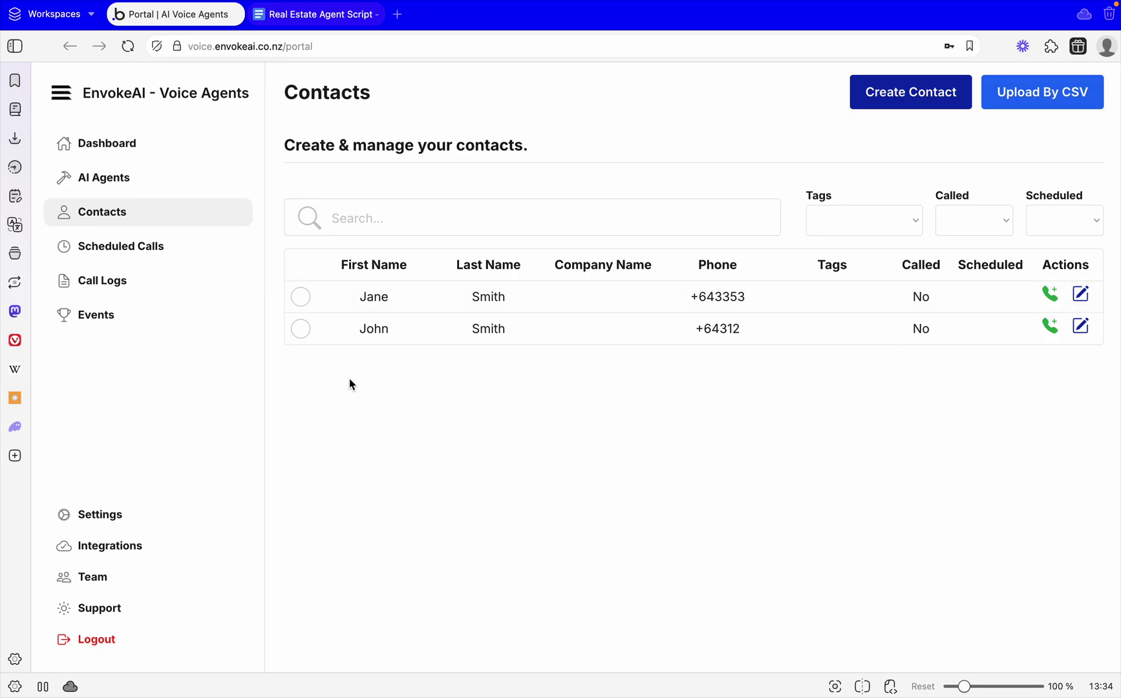
Step: Select the first two contacts for bulk scheduling, then cancel and clear both selections
{"action": "left_click", "coordinate": [301, 298]}
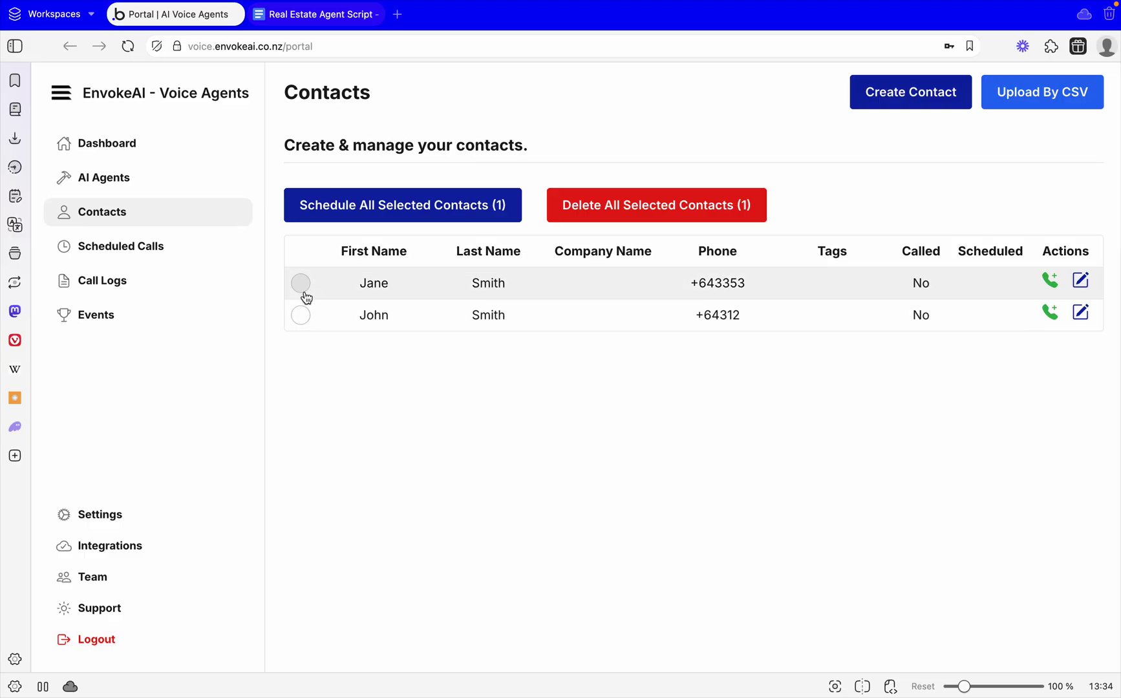
{"action": "left_click", "coordinate": [302, 296]}
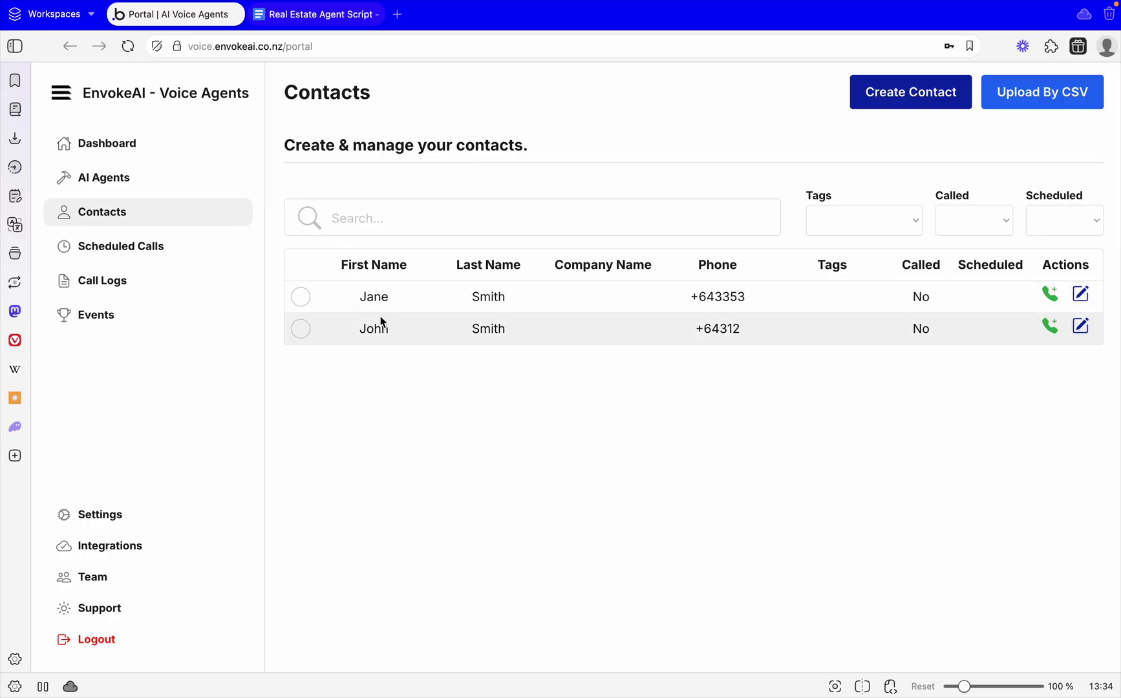
{"action": "left_click", "coordinate": [299, 300]}
{"action": "left_click", "coordinate": [301, 320]}
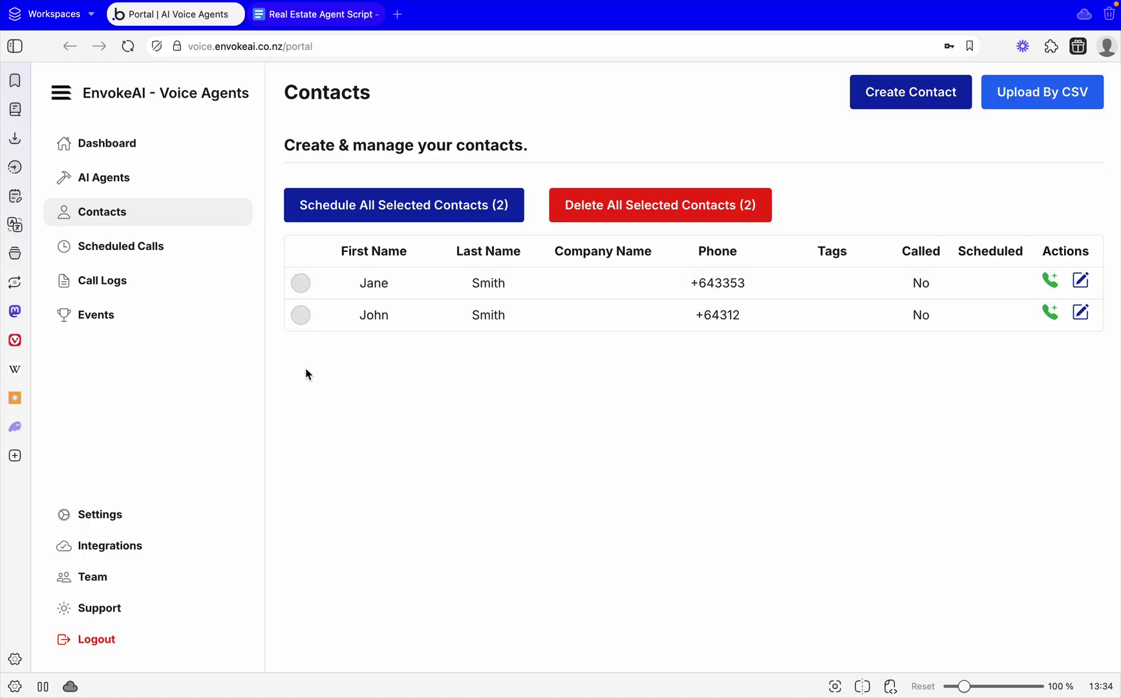
{"action": "left_click", "coordinate": [364, 210]}
{"action": "left_click", "coordinate": [482, 228]}
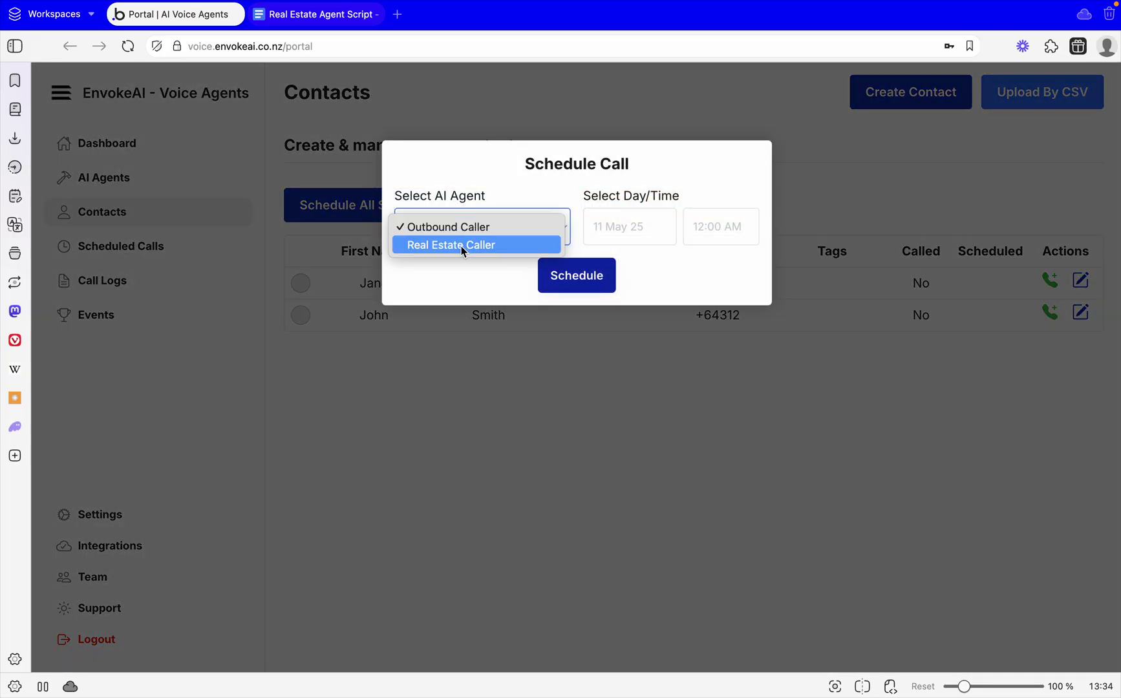
{"action": "left_click", "coordinate": [438, 378]}
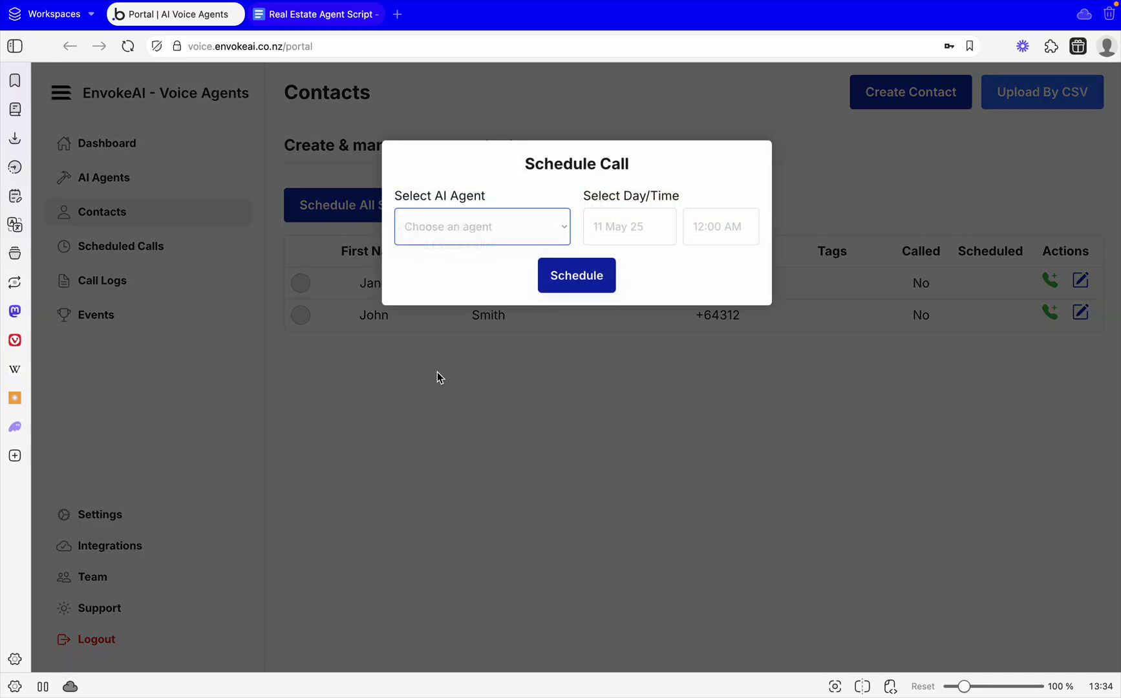
{"action": "left_click", "coordinate": [464, 319]}
{"action": "left_click", "coordinate": [302, 285]}
{"action": "left_click", "coordinate": [302, 315]}
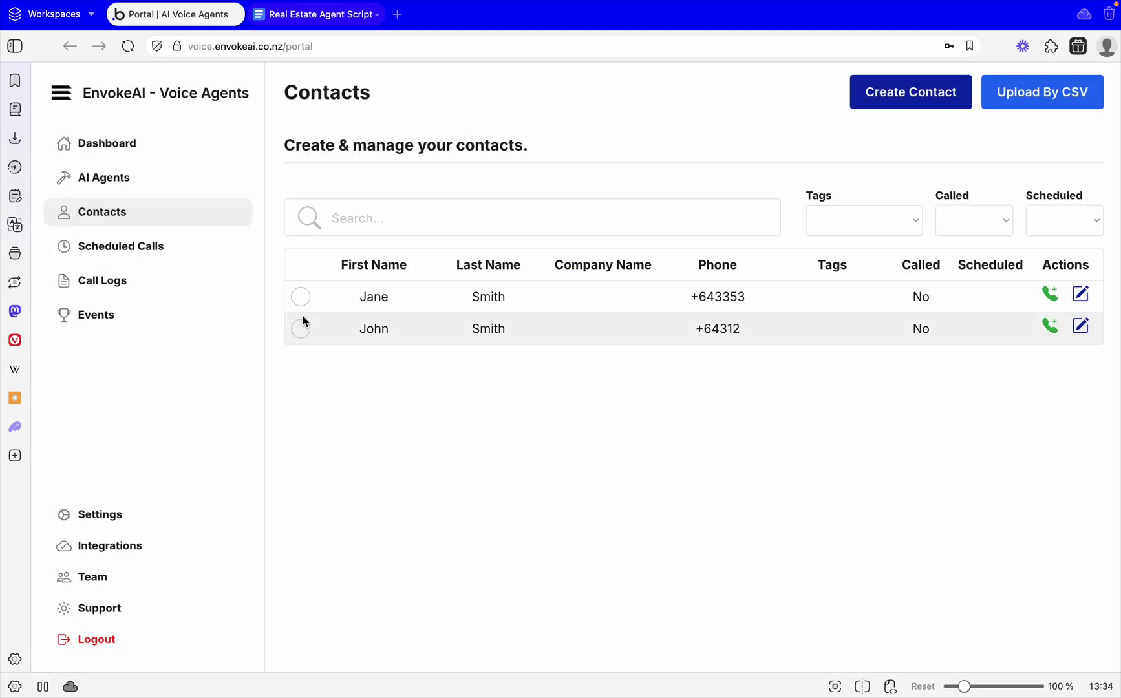
Step: Start a call for the first contact with Real Estate Caller as the agent
{"action": "left_click", "coordinate": [1049, 293]}
{"action": "left_click", "coordinate": [450, 226]}
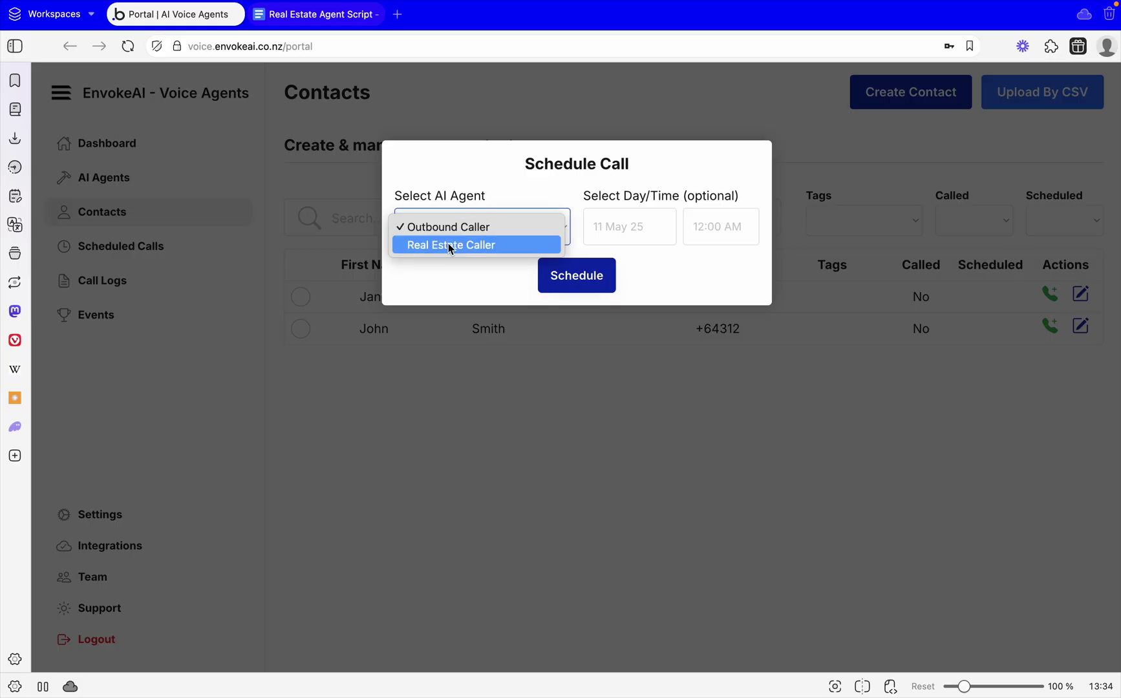
{"action": "left_click", "coordinate": [448, 247]}
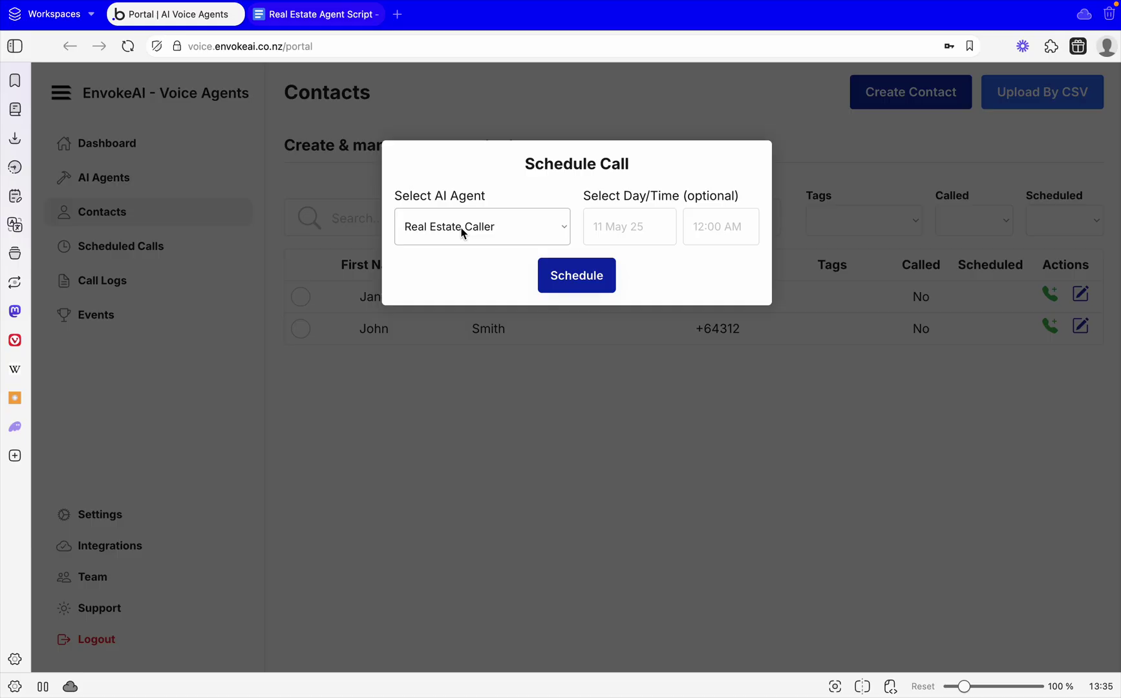
Step: Schedule the call, then delete it from Scheduled Calls and refresh the list
{"action": "left_click", "coordinate": [550, 283]}
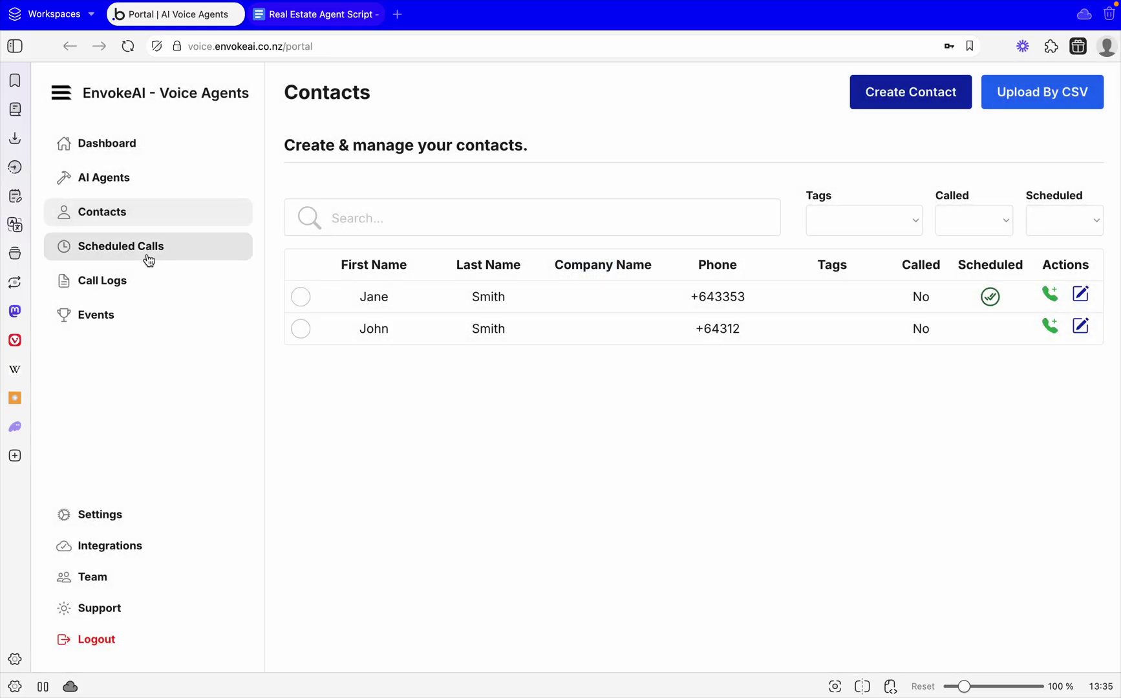
{"action": "left_click", "coordinate": [148, 259]}
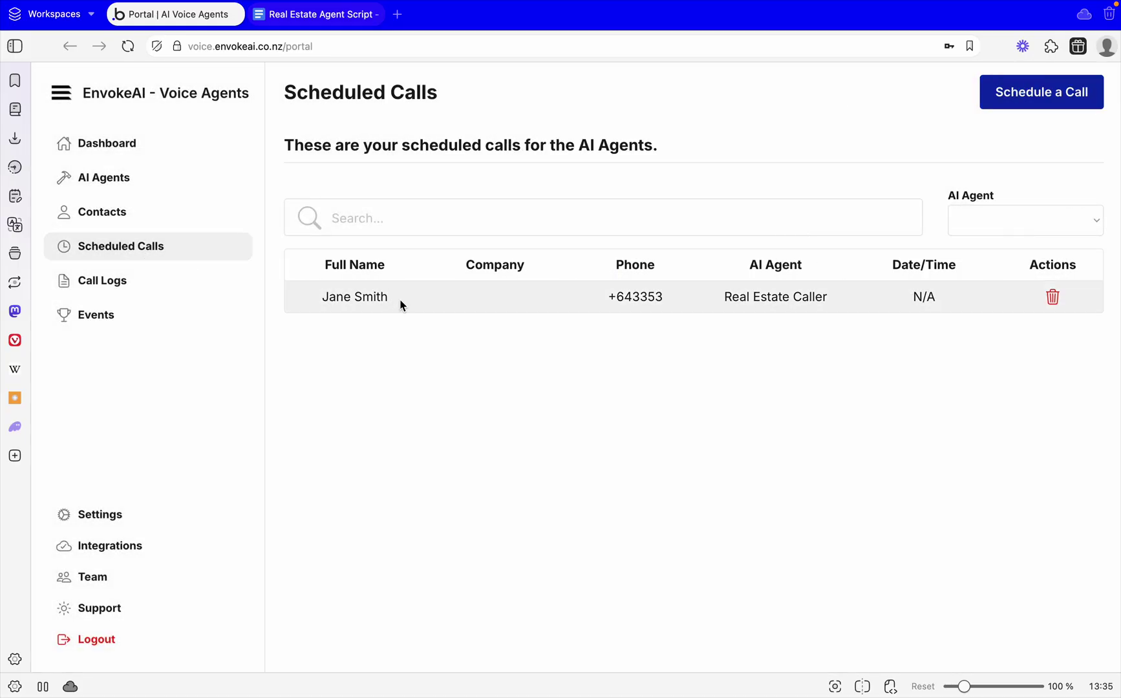
{"action": "left_click", "coordinate": [1050, 298]}
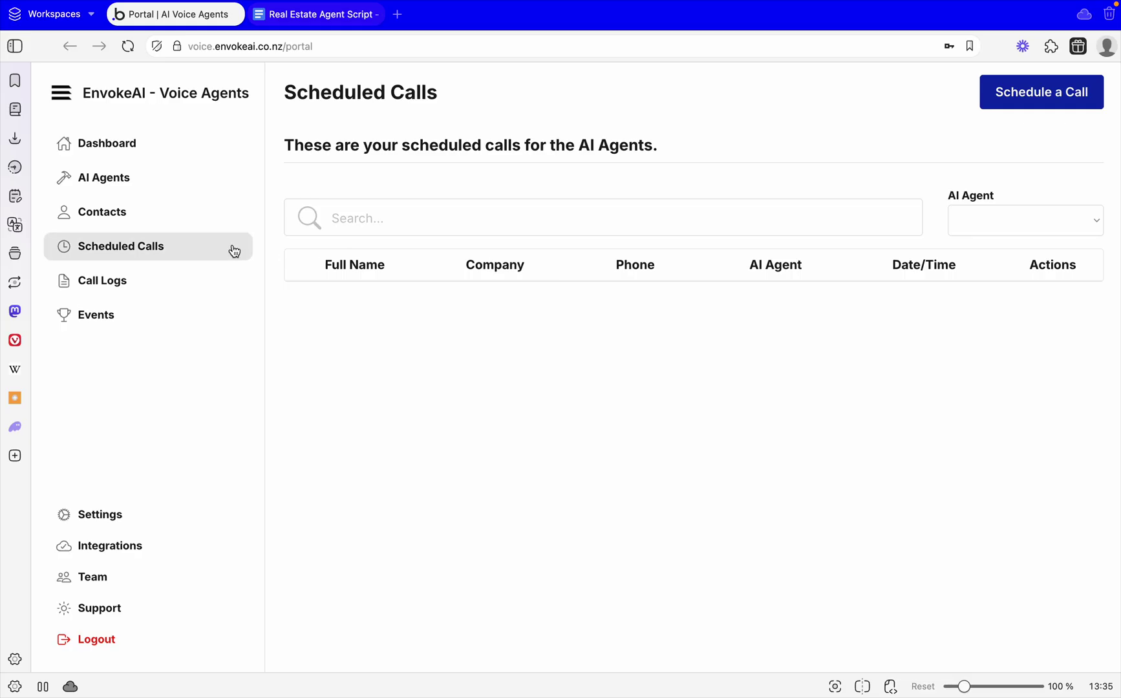
{"action": "left_click", "coordinate": [188, 246]}
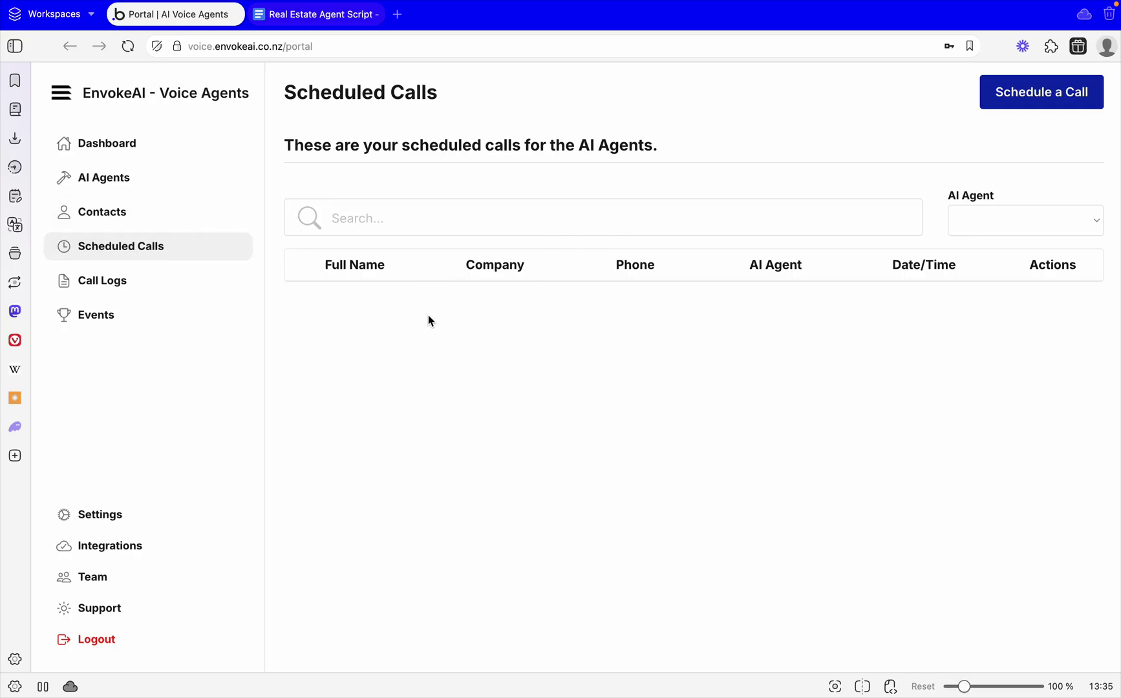
Step: Go to Call Logs and check its empty outbound and inbound tables
{"action": "left_click", "coordinate": [197, 291]}
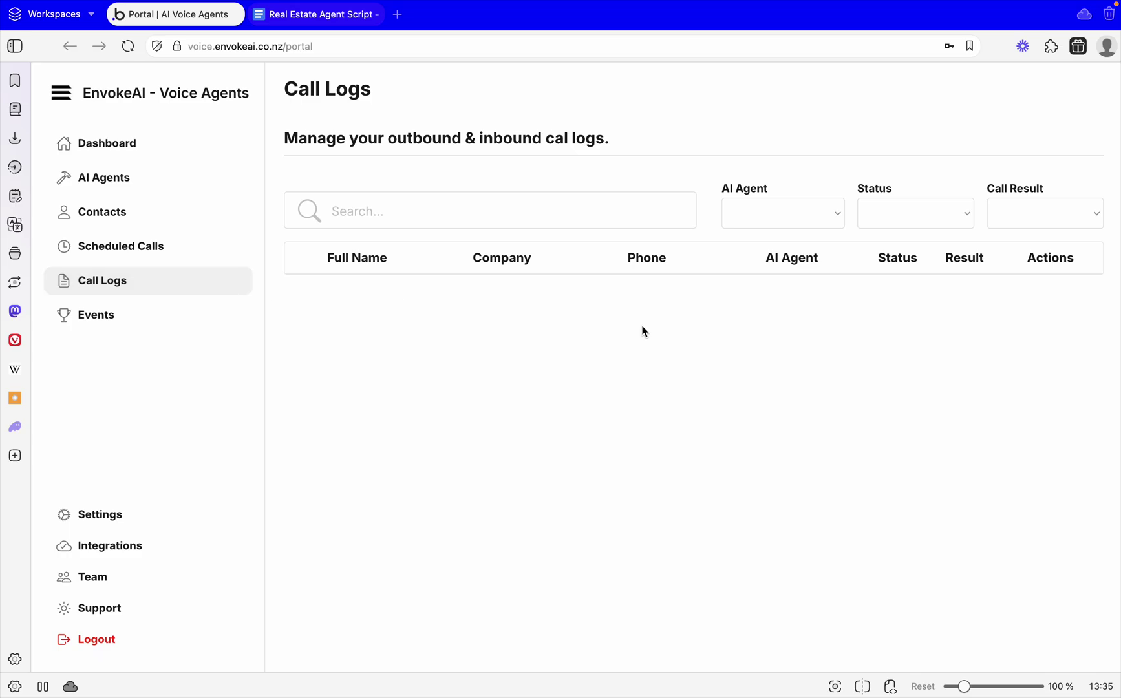
{"action": "left_click_drag", "start_coordinate": [374, 88], "coordinate": [307, 81]}
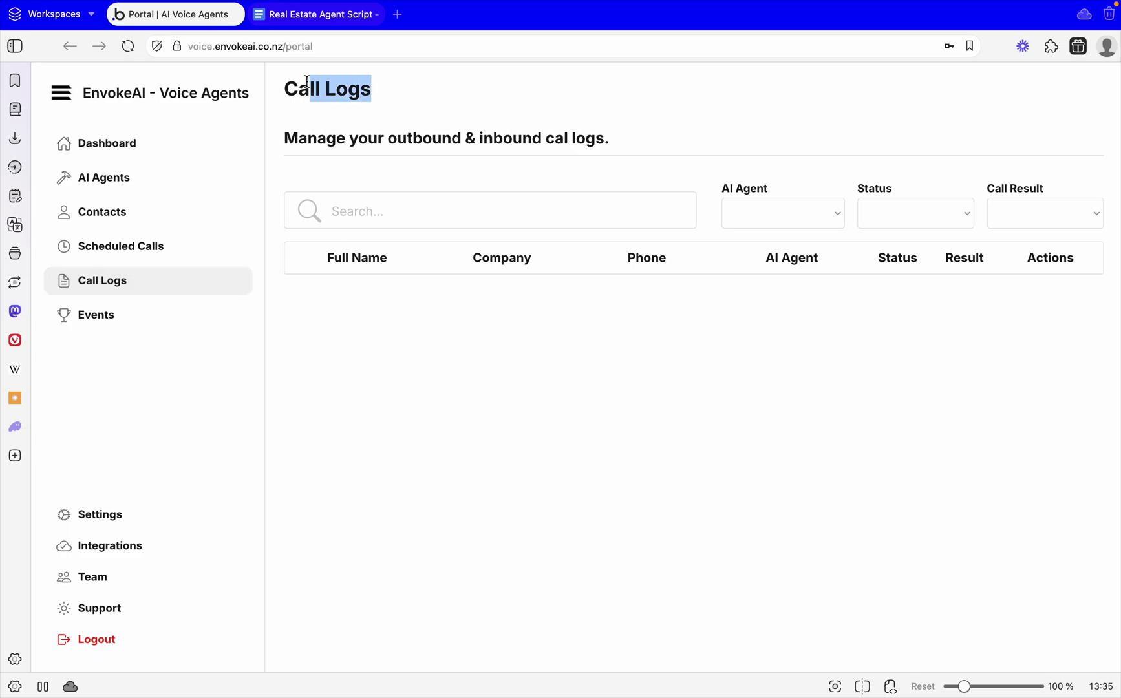
{"action": "left_click", "coordinate": [363, 111]}
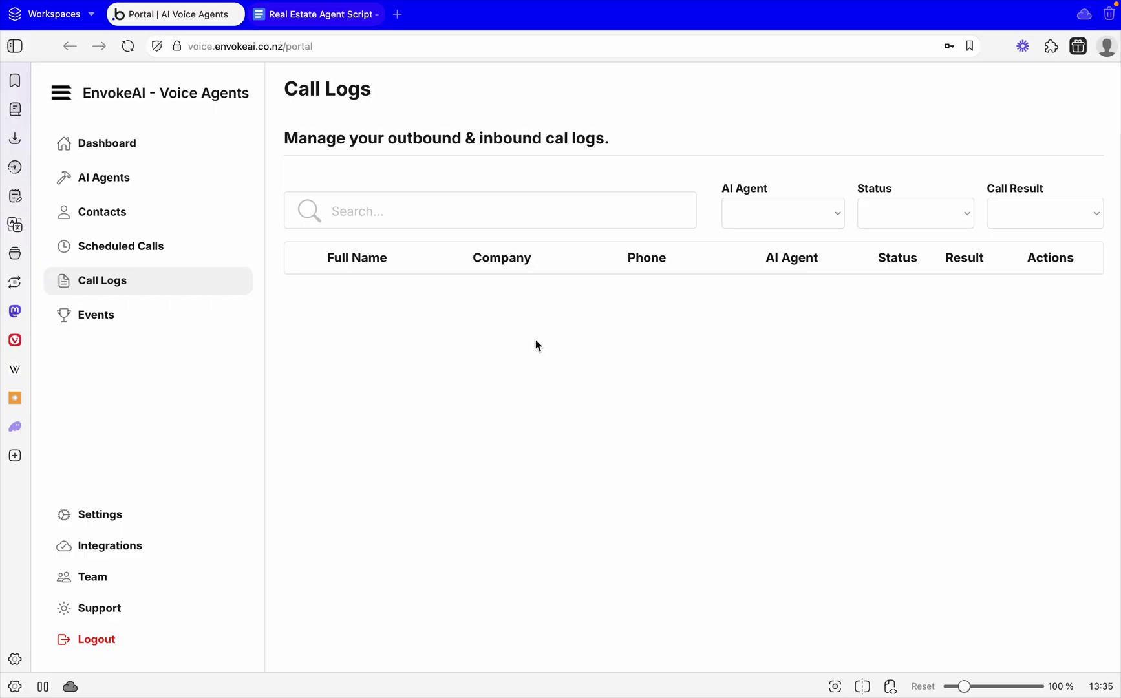
Step: Look over the empty Events page, then move to Integrations
{"action": "left_click", "coordinate": [190, 323]}
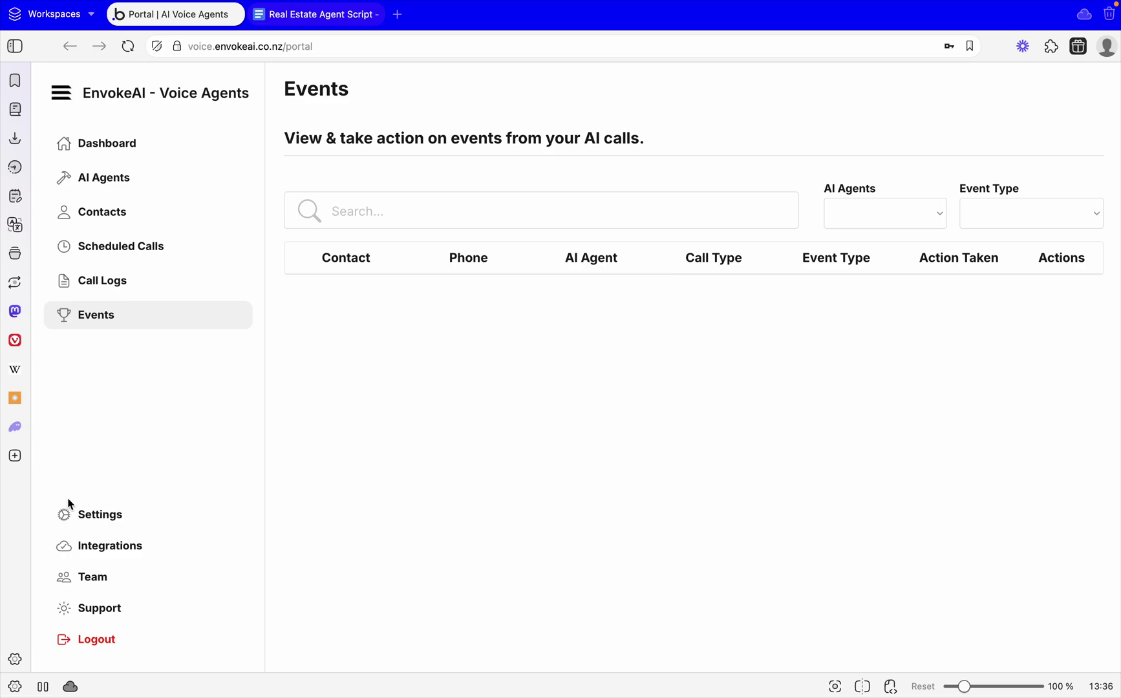
{"action": "left_click", "coordinate": [91, 557]}
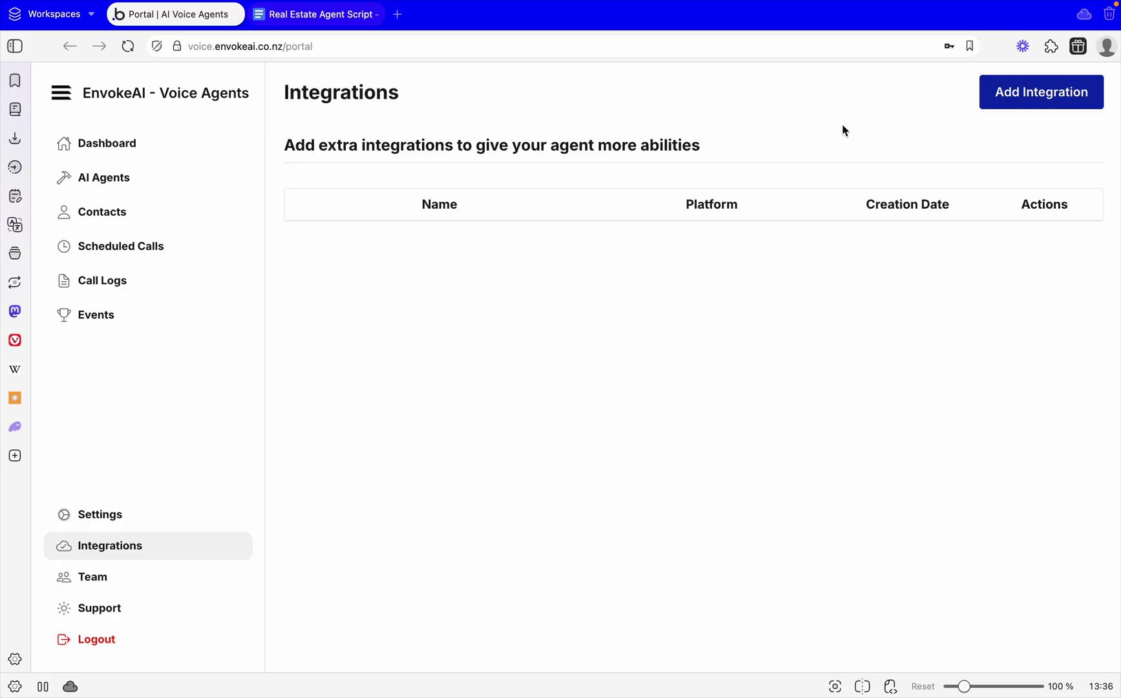
Step: Preview the Add New Integration options without adding one, then view the Team page
{"action": "left_click", "coordinate": [1001, 105]}
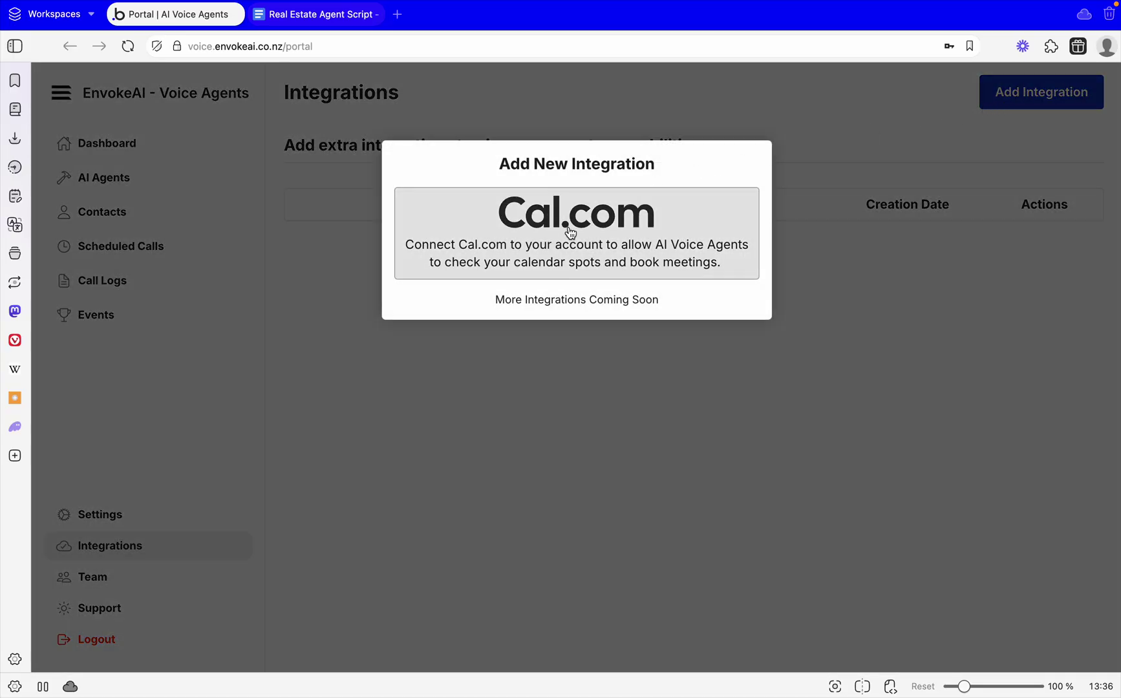
{"action": "left_click", "coordinate": [610, 370]}
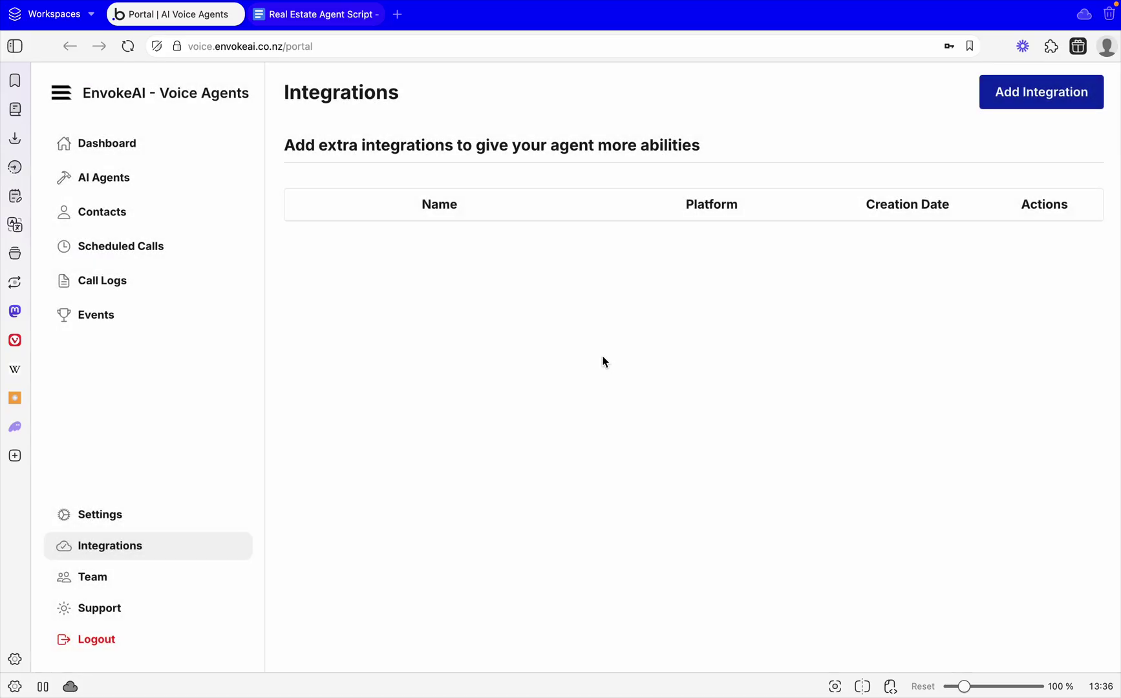
{"action": "left_click", "coordinate": [162, 588]}
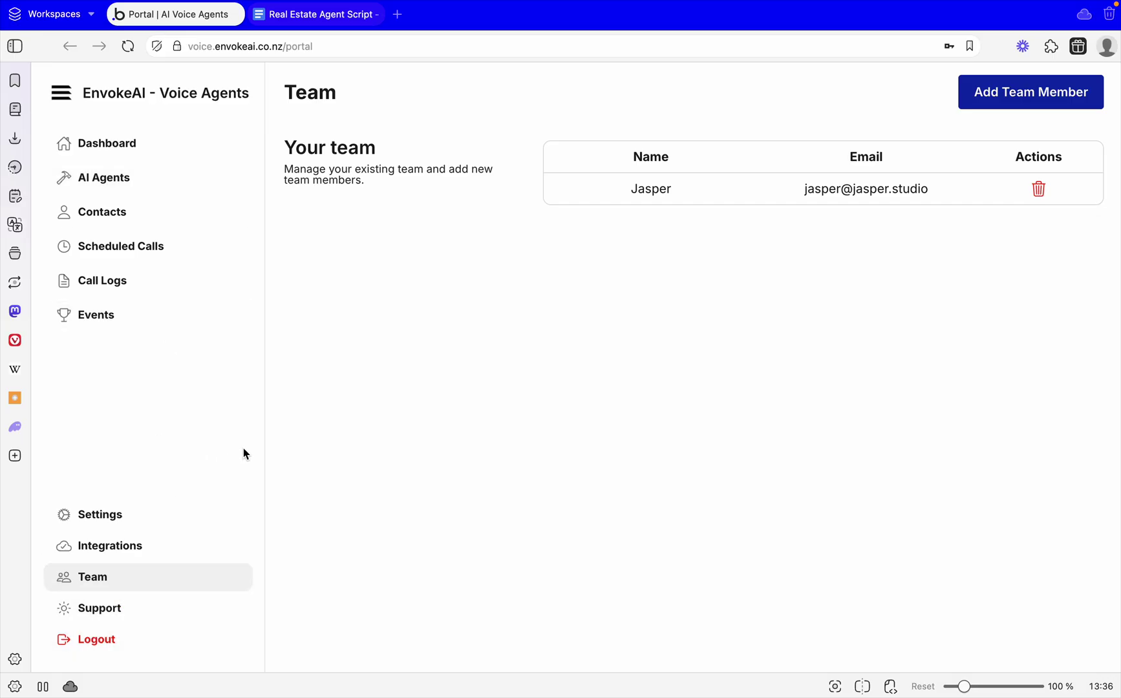
Step: Look through Settings down to the API key fields, then return to AI Agents
{"action": "left_click", "coordinate": [100, 521]}
{"action": "scroll", "coordinate": [413, 449], "scroll_direction": "down", "scroll_amount": 2}
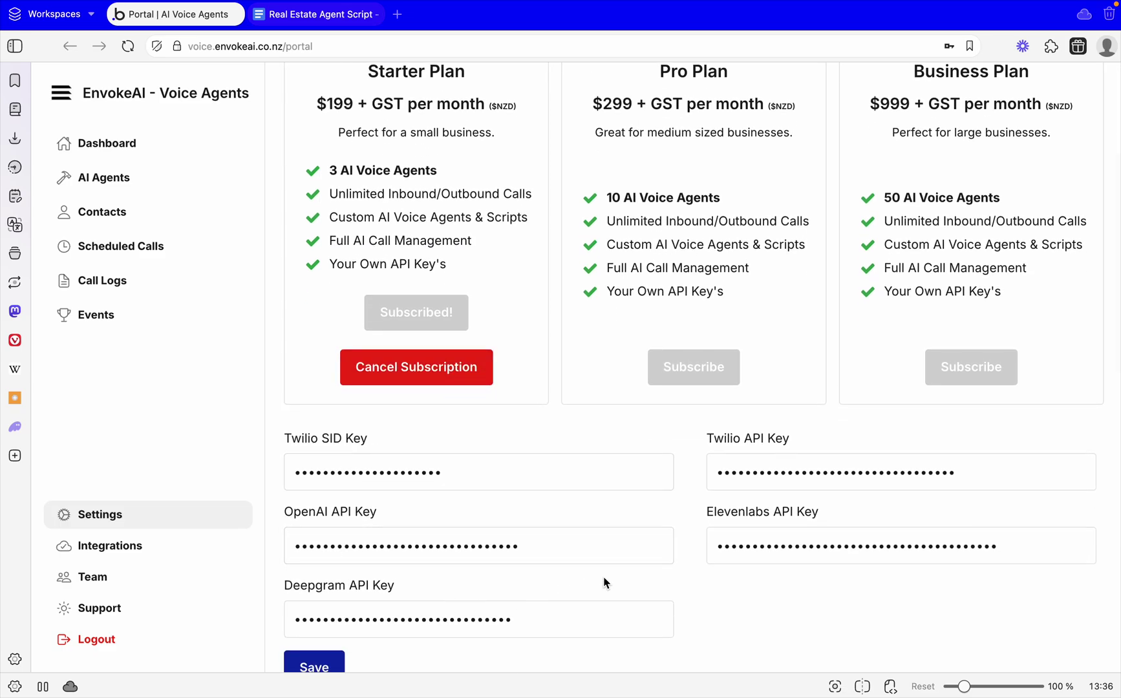
{"action": "left_click", "coordinate": [103, 181]}
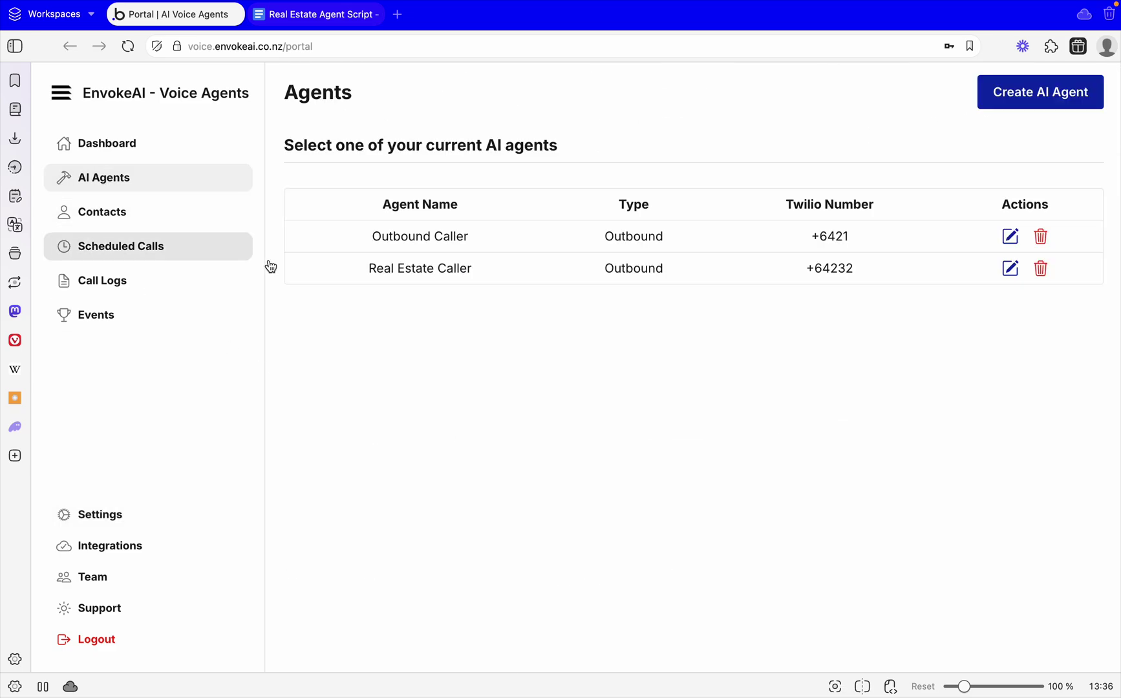